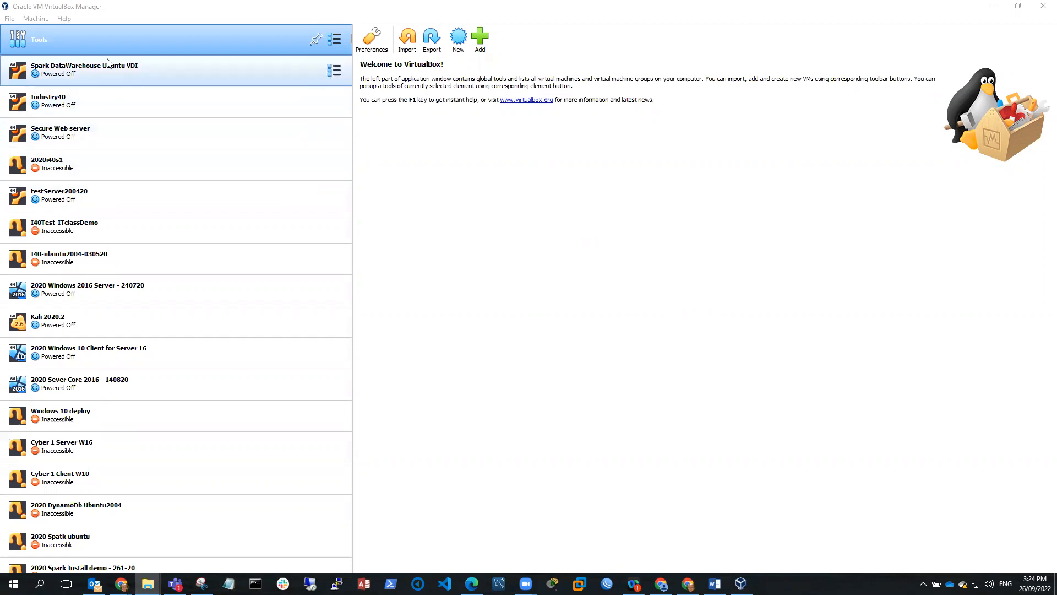
Check the installed VirtualBox version in the About window
click(60, 18)
click(104, 102)
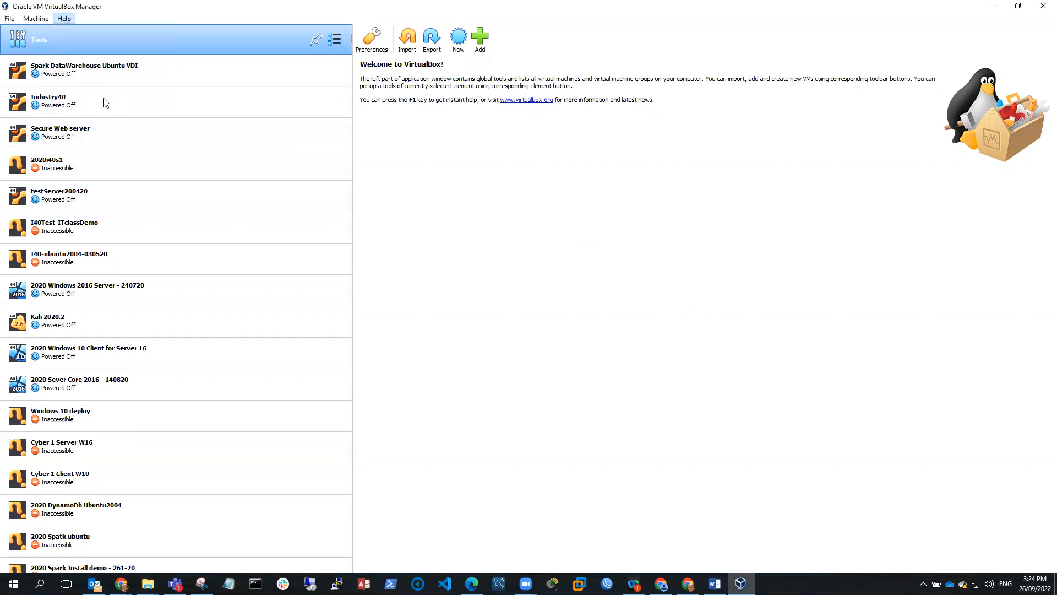
drag(515, 392, 533, 392)
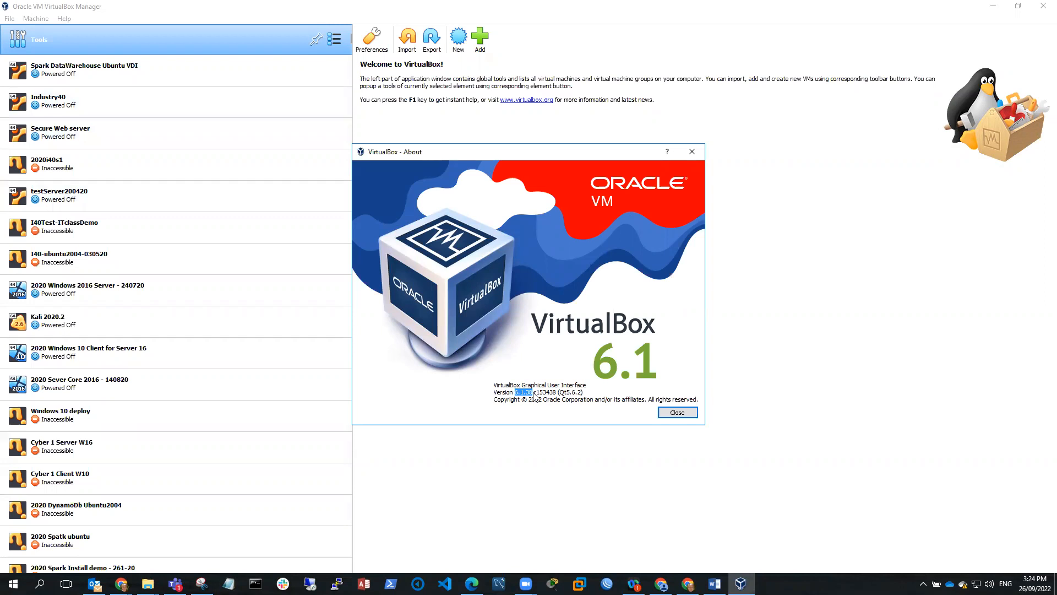
click(677, 412)
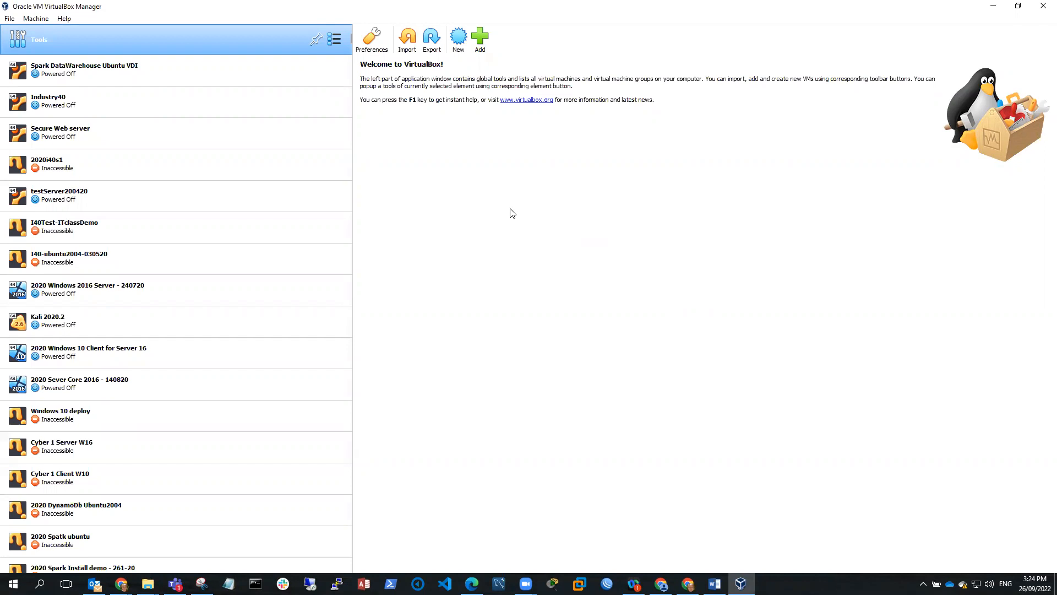
Start a new virtual machine and name it 222 CS Server 19
click(459, 47)
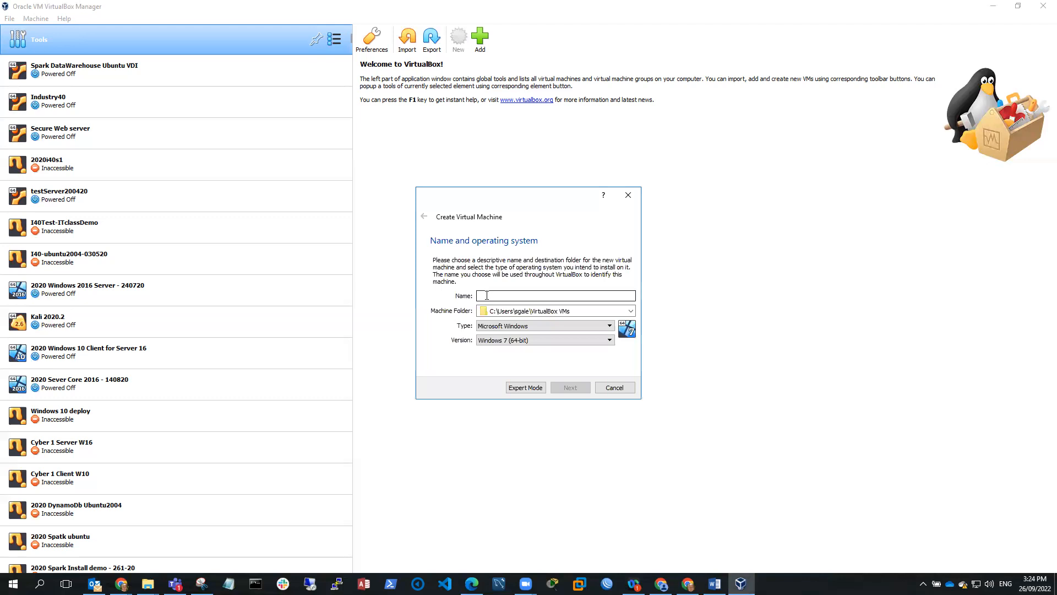
text(22)
text(1 CS)
text( Serve)
text(t 19)
click(518, 295)
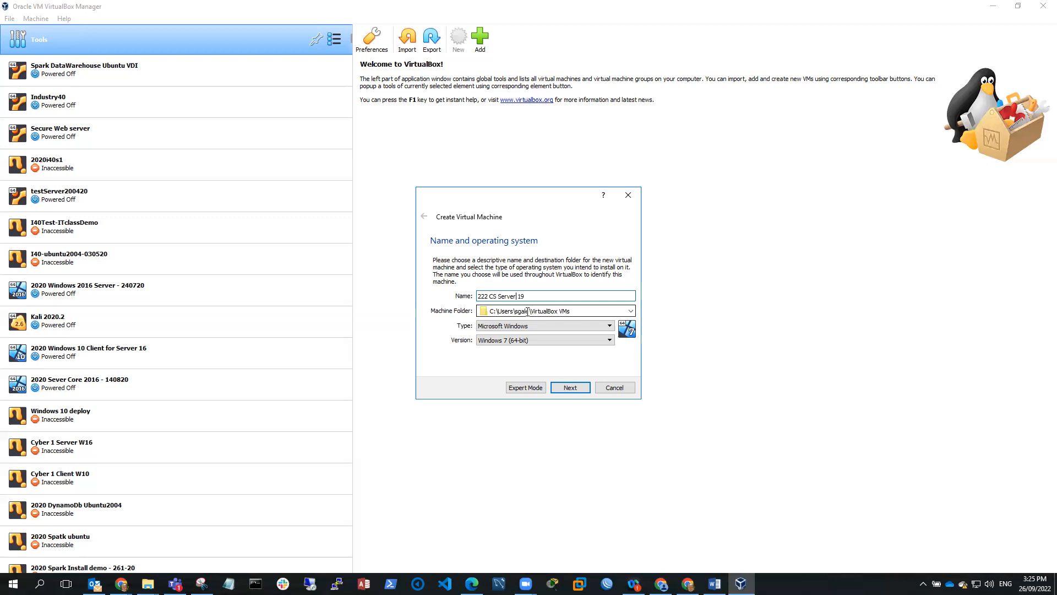
Keep type Microsoft Windows and choose version Windows 2019 (64-bit)
click(609, 327)
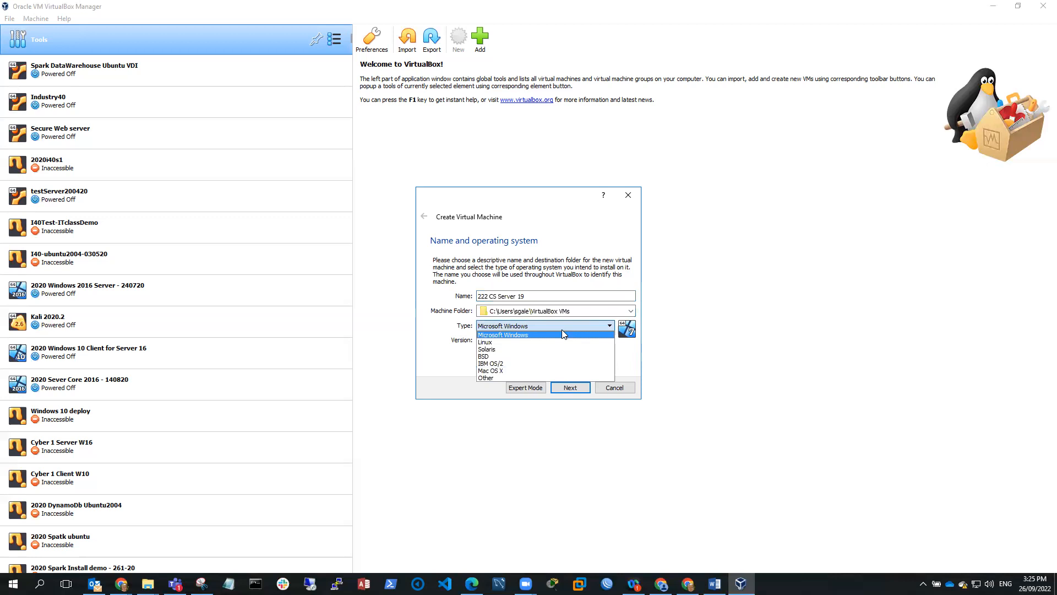
click(562, 330)
click(609, 341)
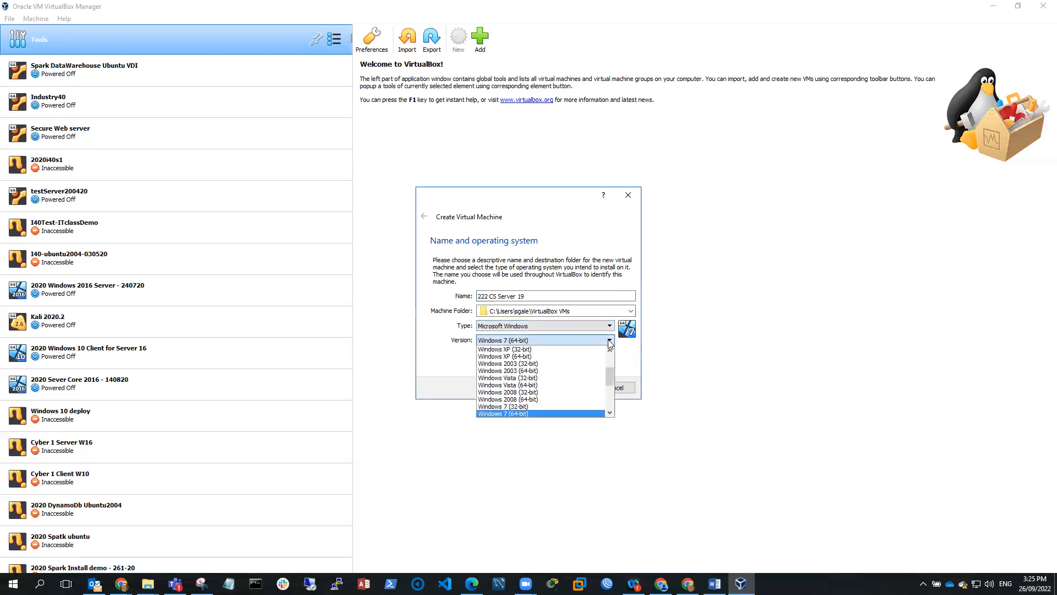
drag(613, 373, 609, 402)
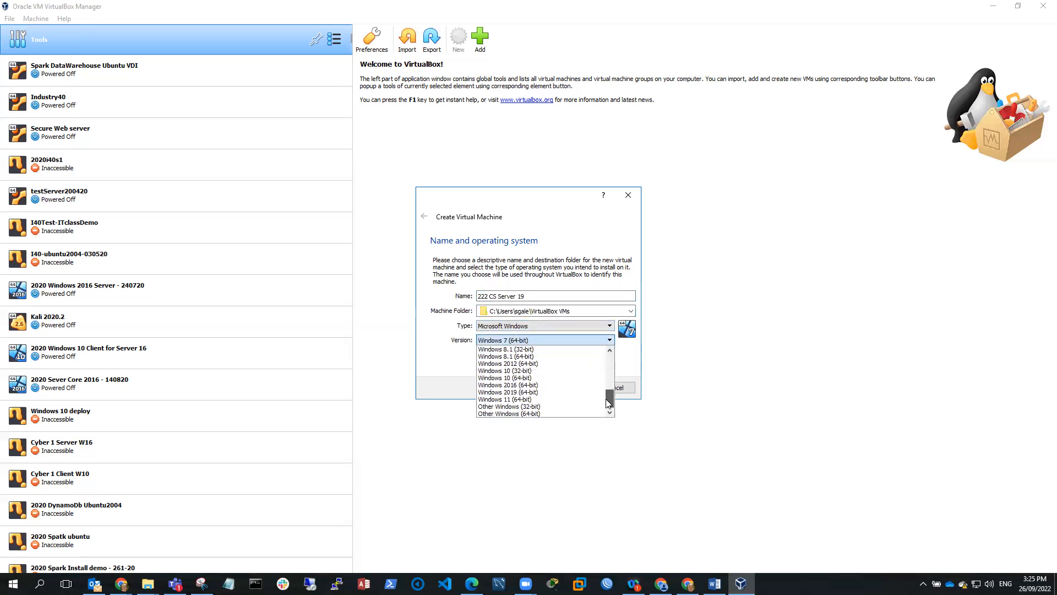
click(543, 392)
Choose Other… for the machine folder and pick T7 (E:) > 2022 > VMs > Server19
click(630, 311)
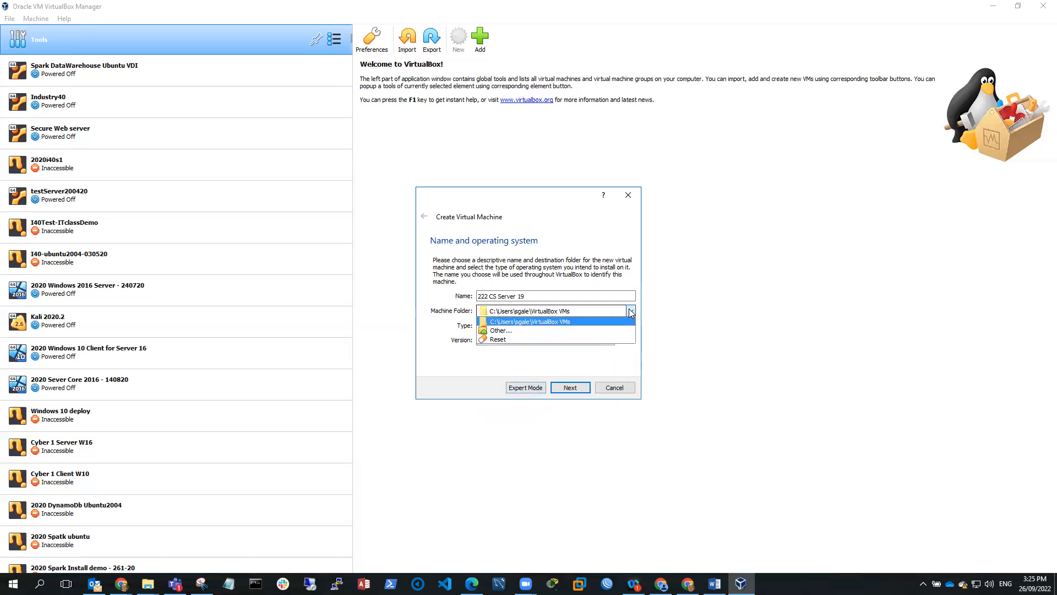
click(596, 331)
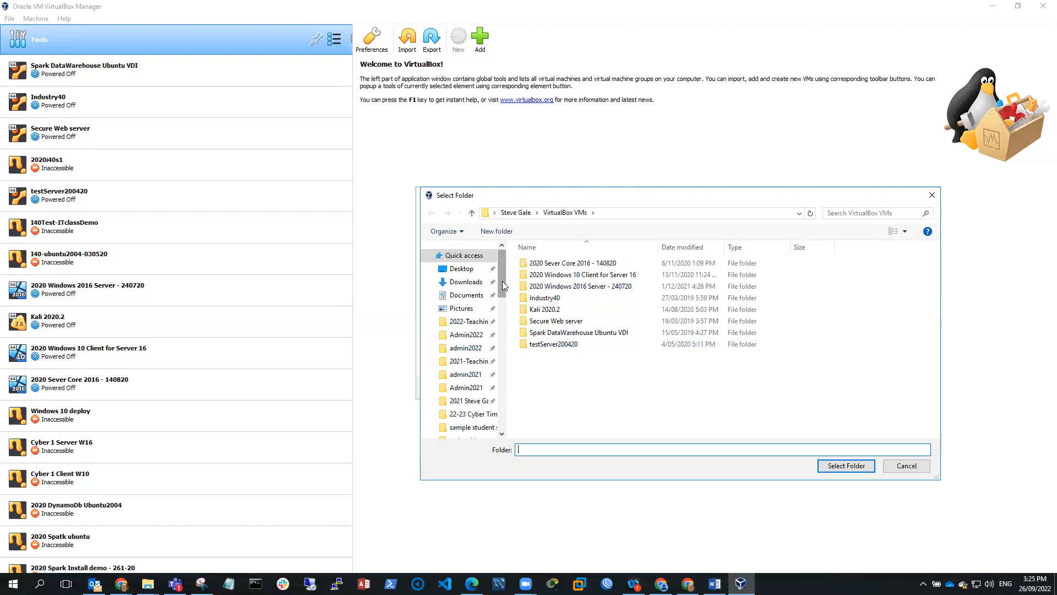
drag(502, 285, 504, 400)
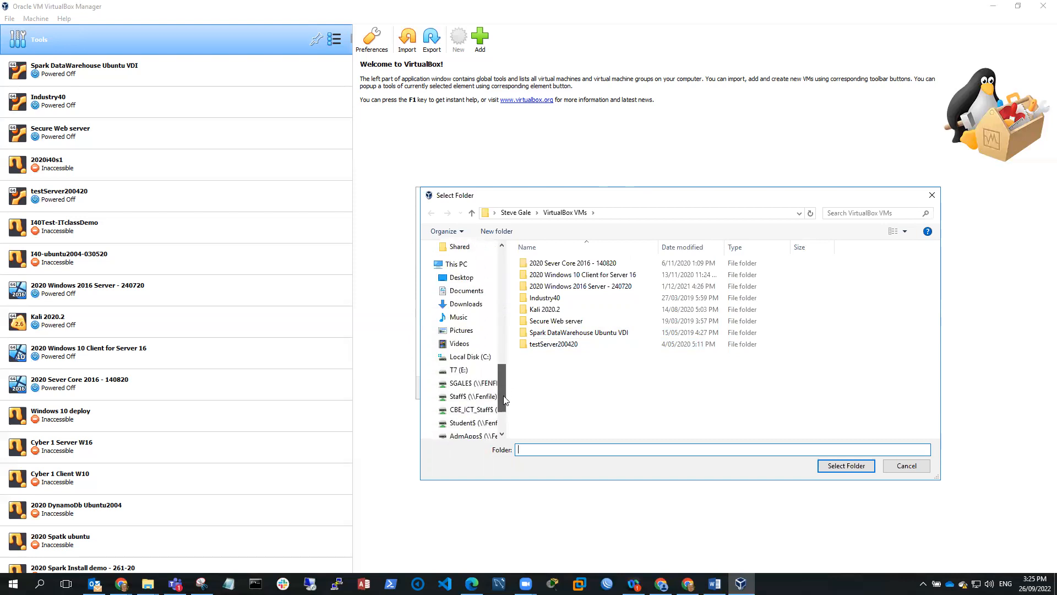
click(460, 369)
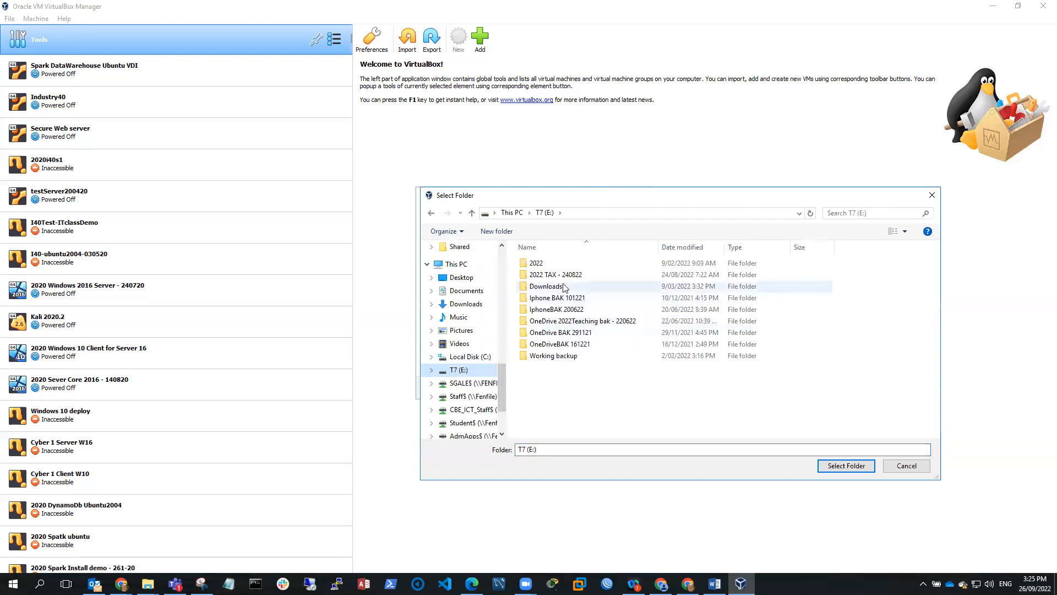
double_click(538, 263)
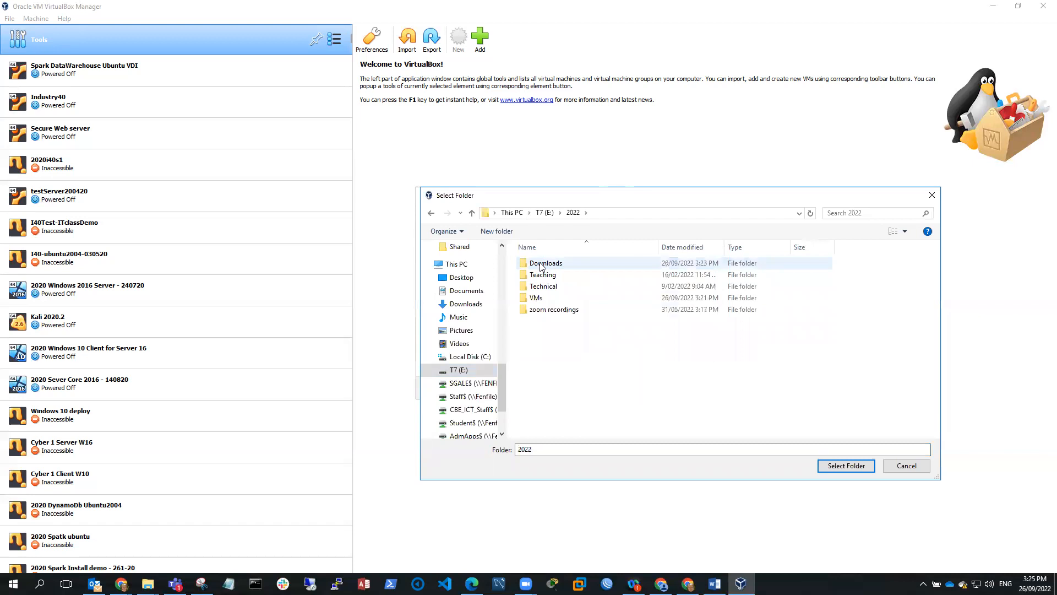
click(542, 300)
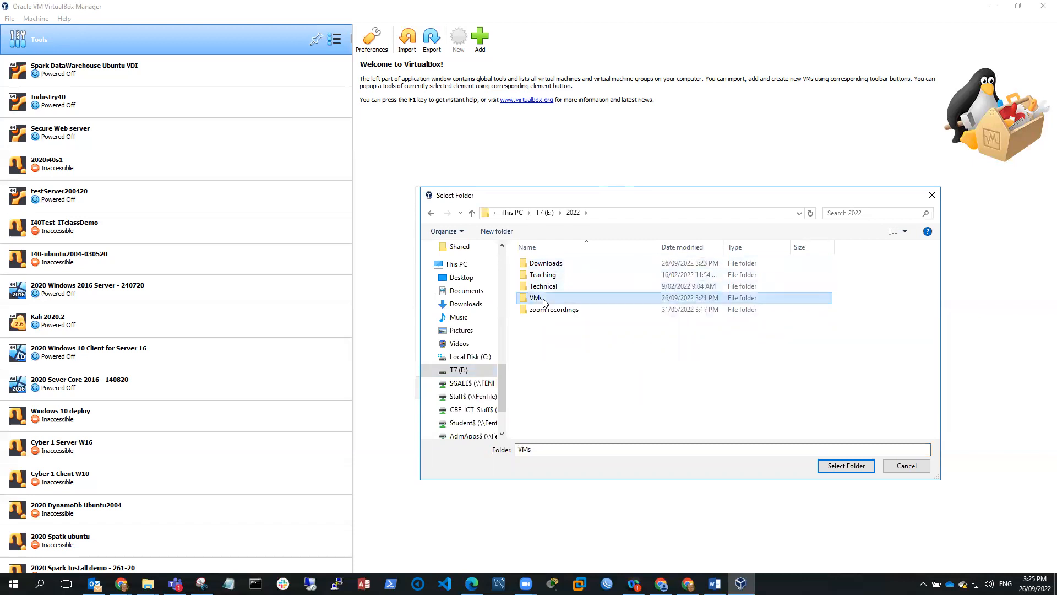
double_click(542, 300)
click(542, 265)
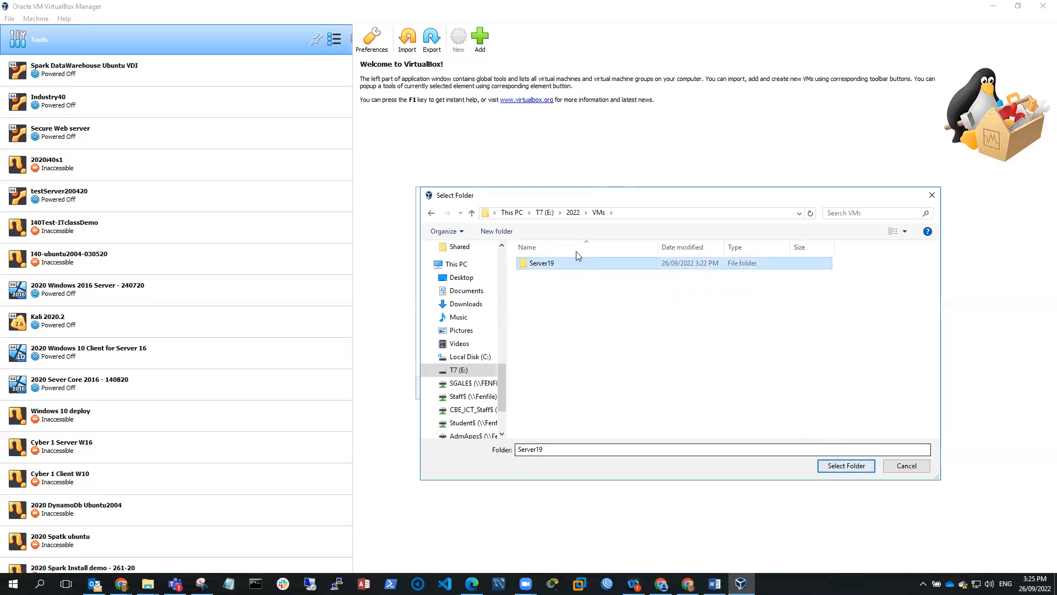
Confirm the Server19 folder and raise the memory from 2048 to 4096 MB
click(847, 467)
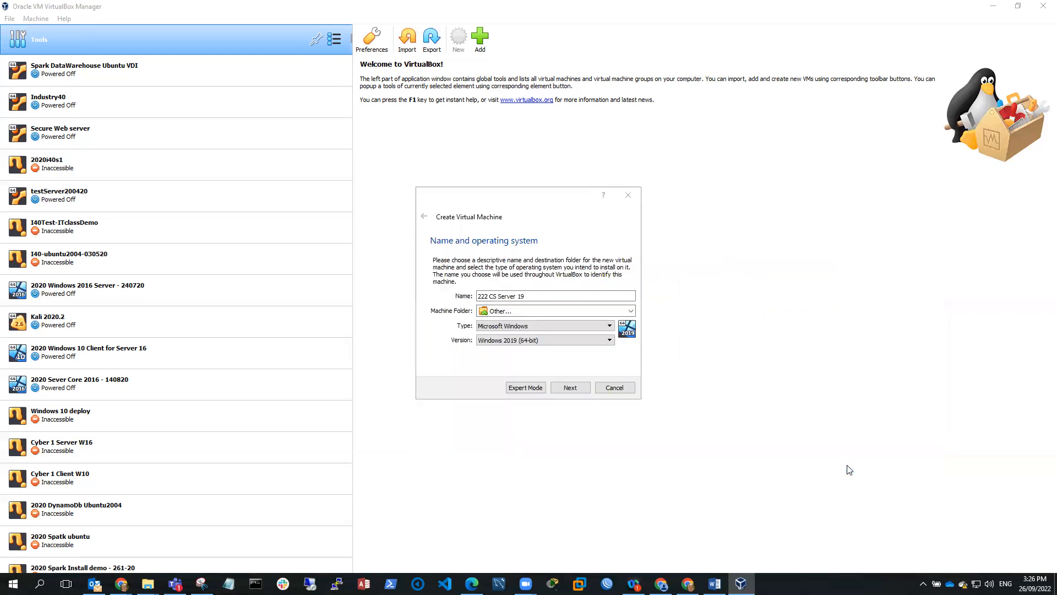
click(573, 387)
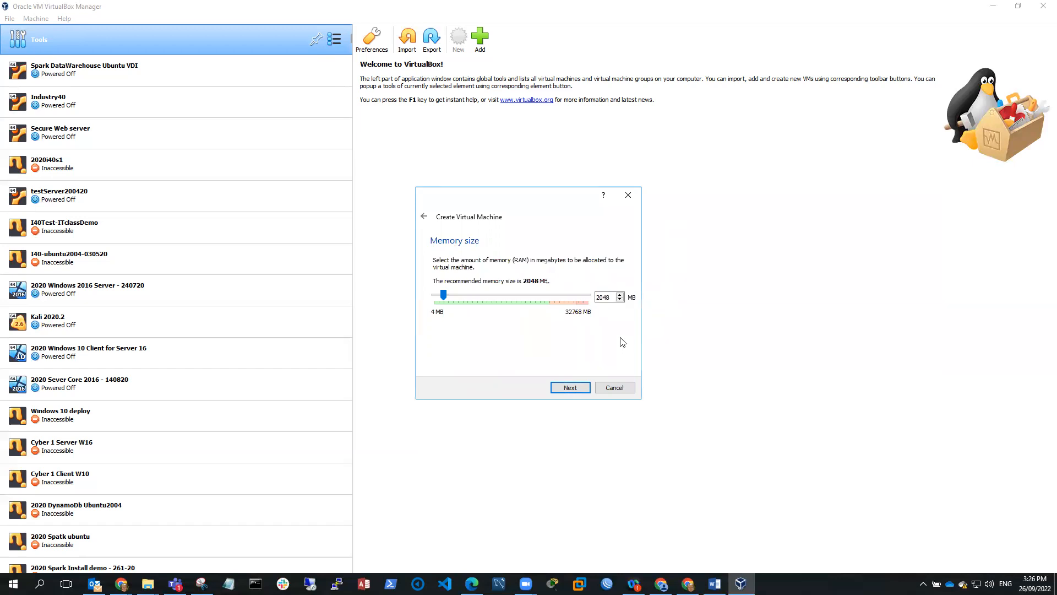
click(612, 297)
drag(612, 296, 597, 298)
text(4096)
click(571, 387)
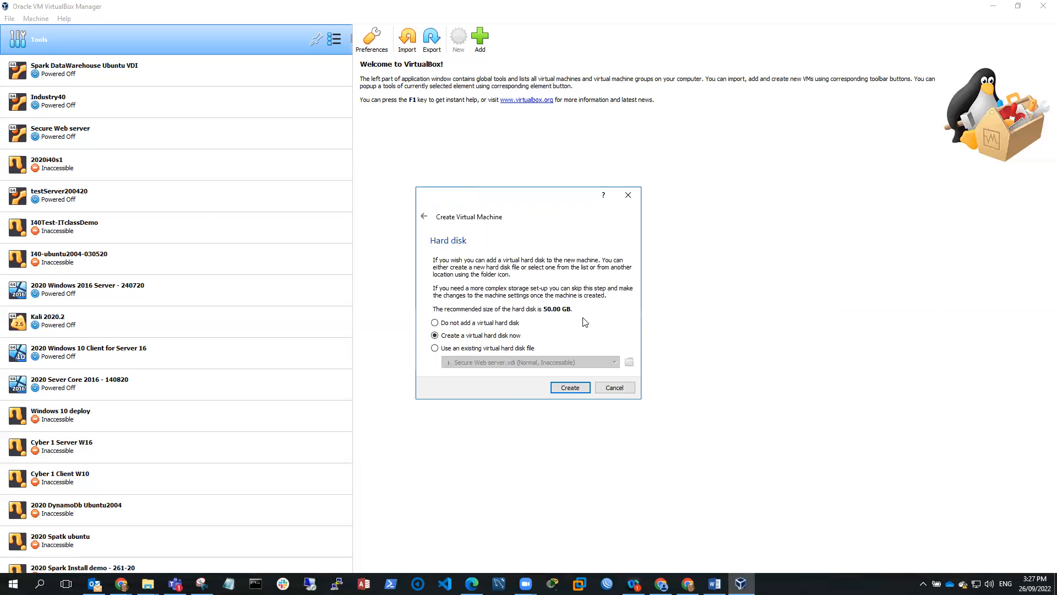
Create a new virtual hard disk as a dynamically allocated VDI
click(576, 389)
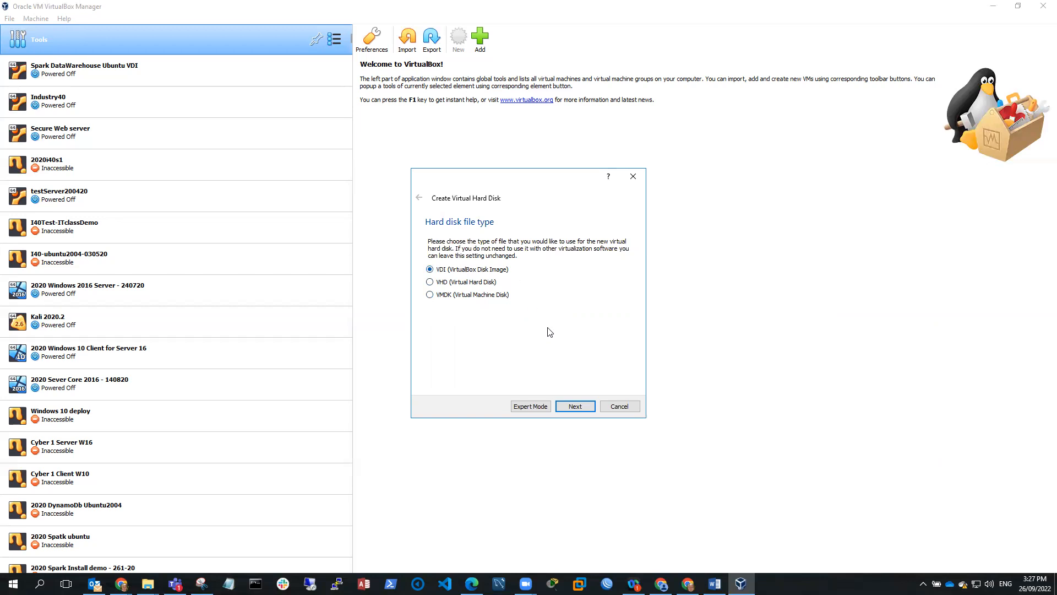
click(572, 407)
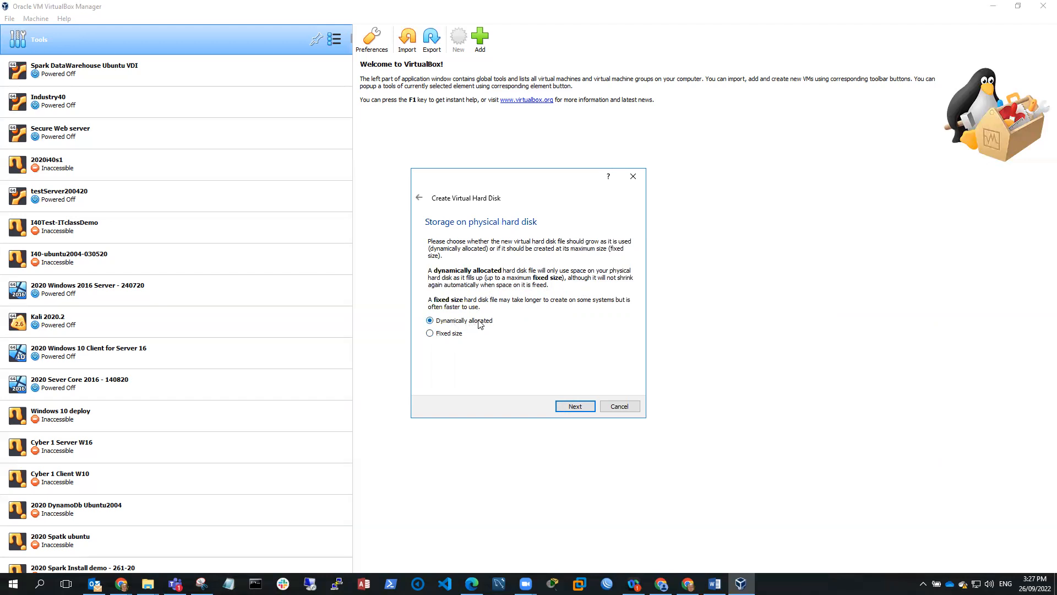
click(575, 408)
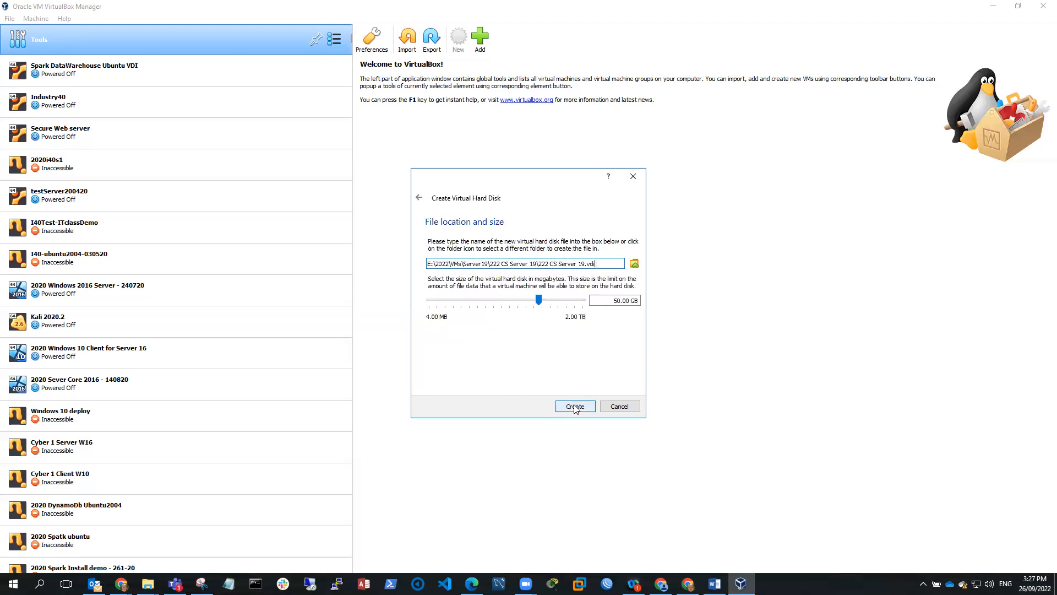
Edit the disk file path, inserting a 0 so it reads 2022 CS Server 19.vdi
click(436, 264)
drag(596, 262, 423, 262)
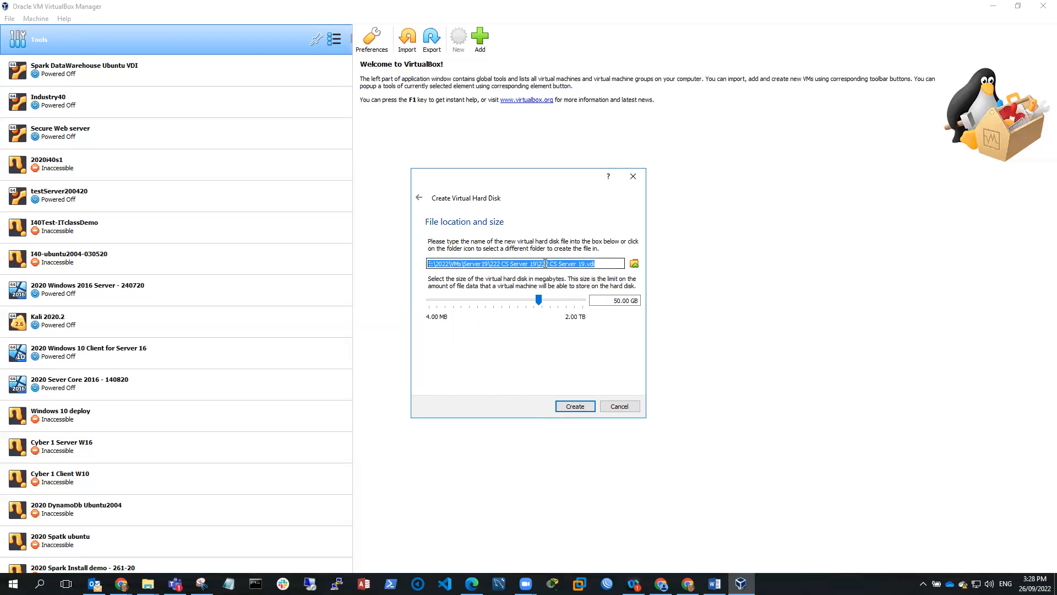
click(543, 264)
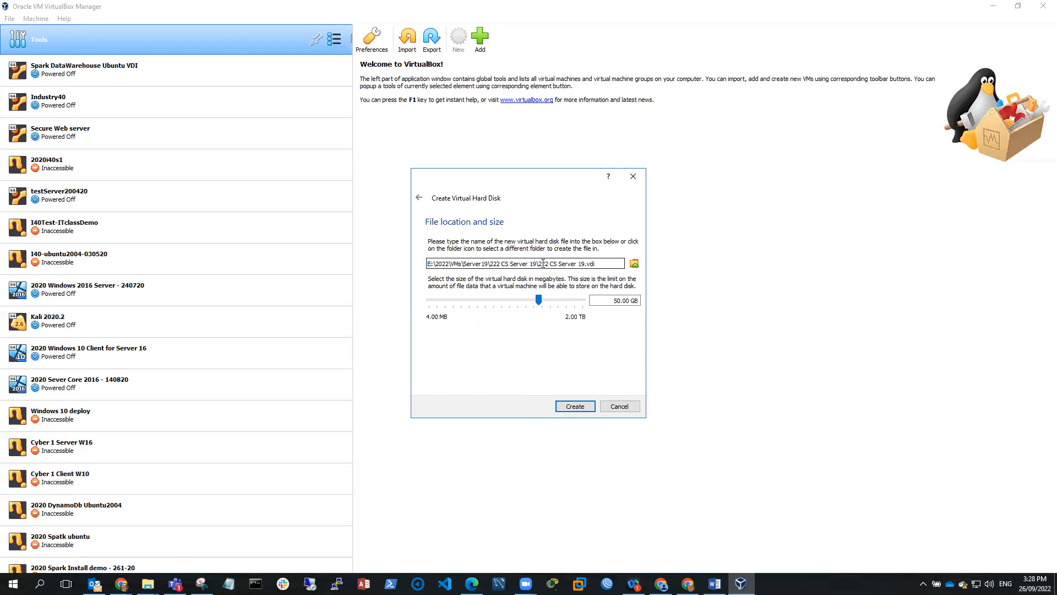
text(0)
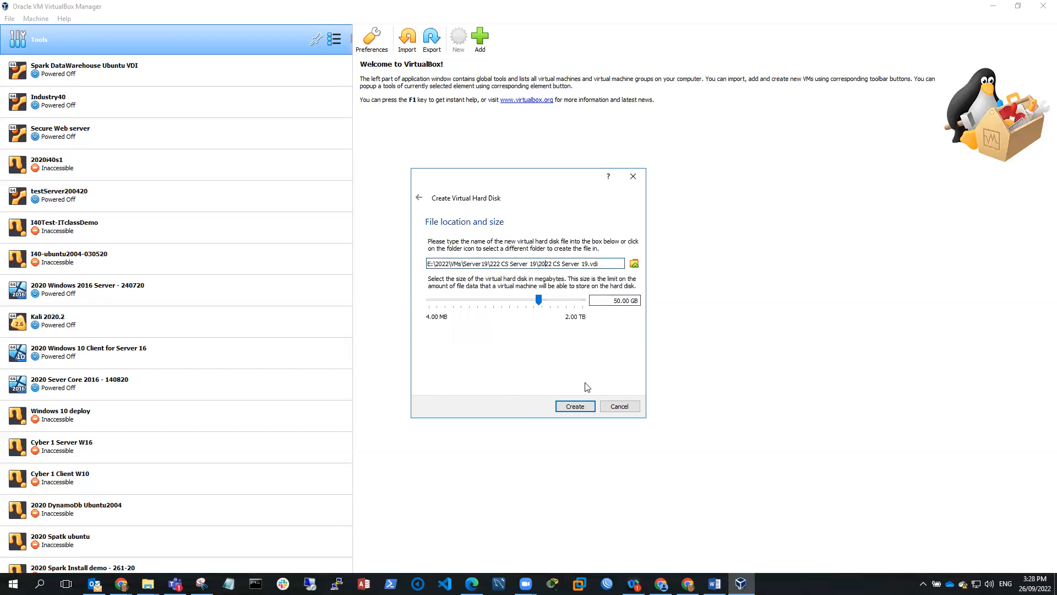
Finish creating 222 CS Server 19 with its 50 GB disk and open its Settings
click(575, 407)
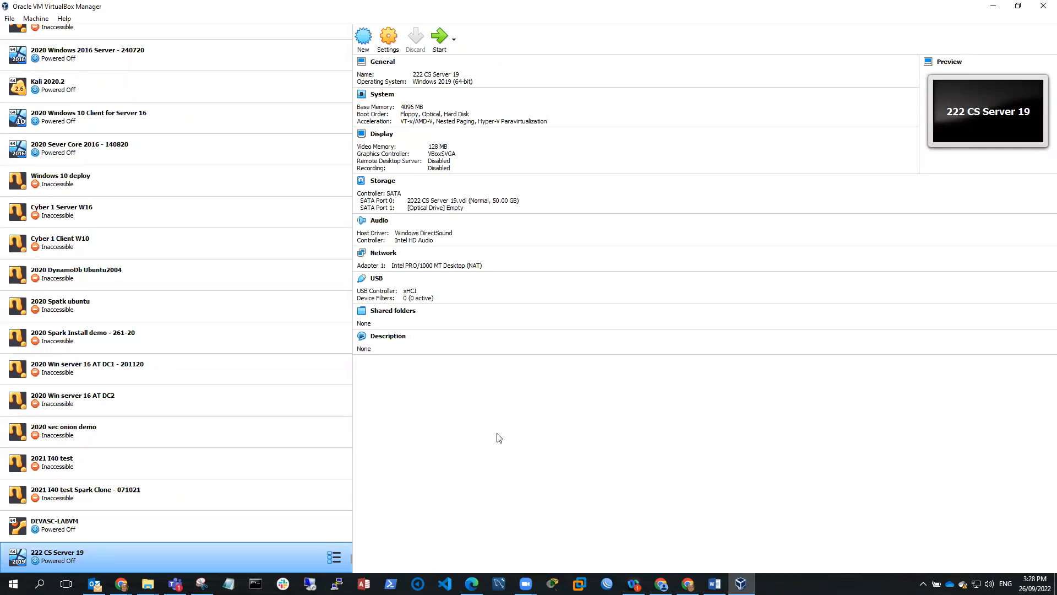
click(388, 39)
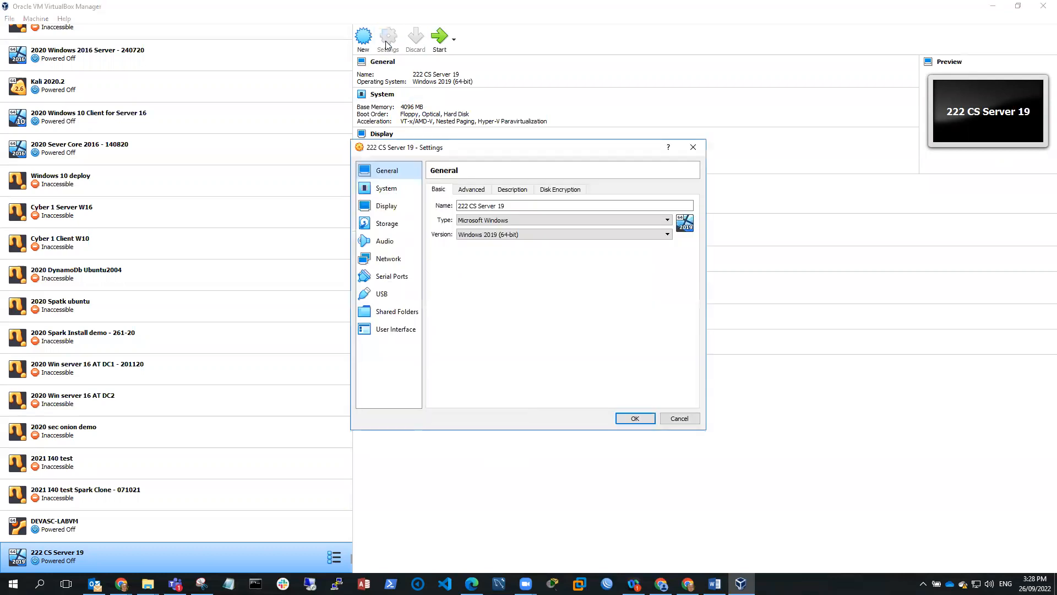
On the Storage page, select the empty optical drive and show its disc-loading options
click(391, 227)
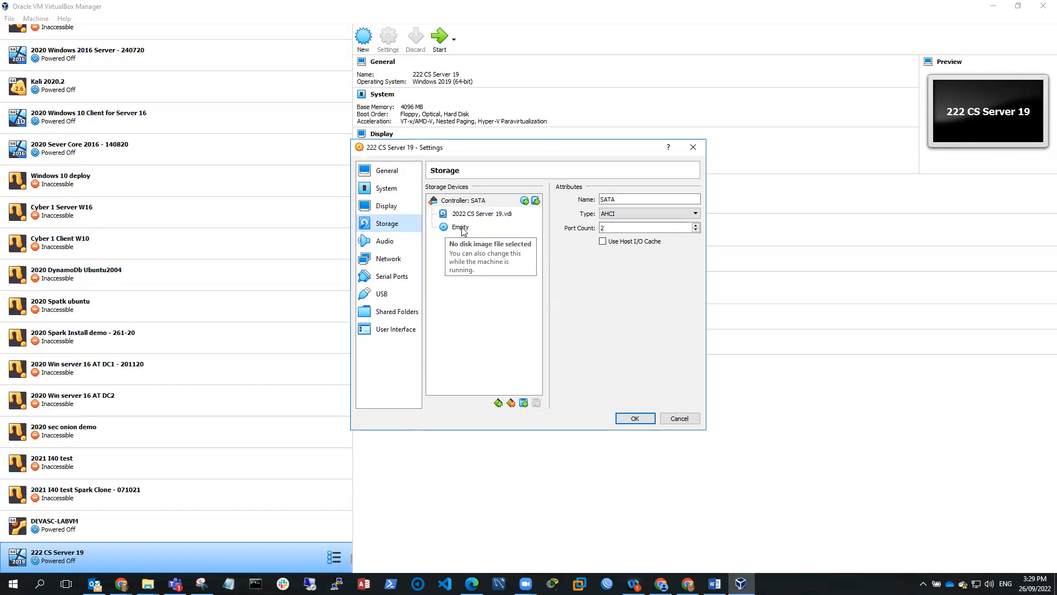
click(461, 227)
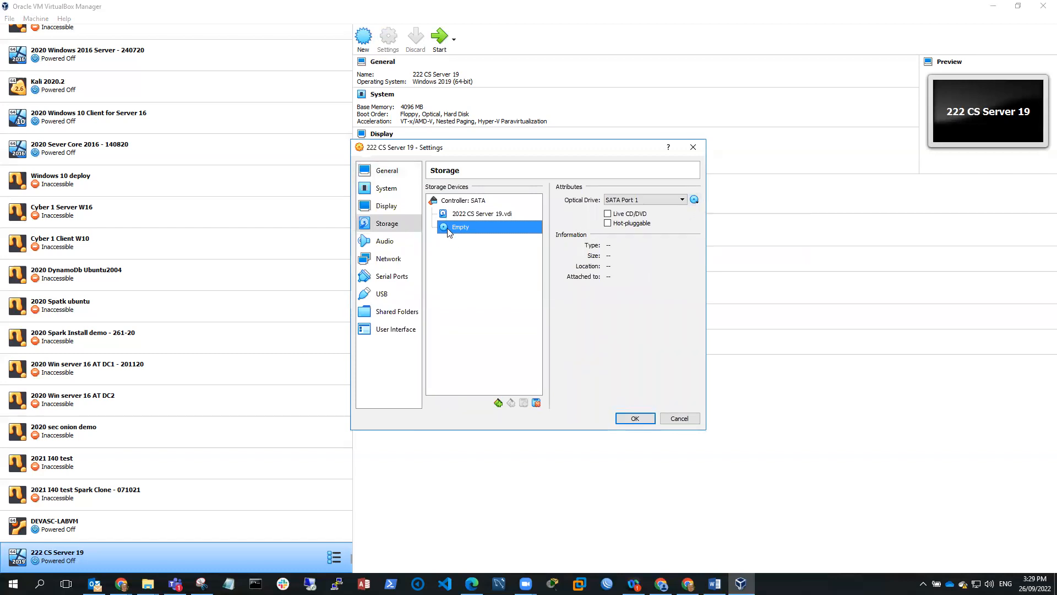
click(694, 200)
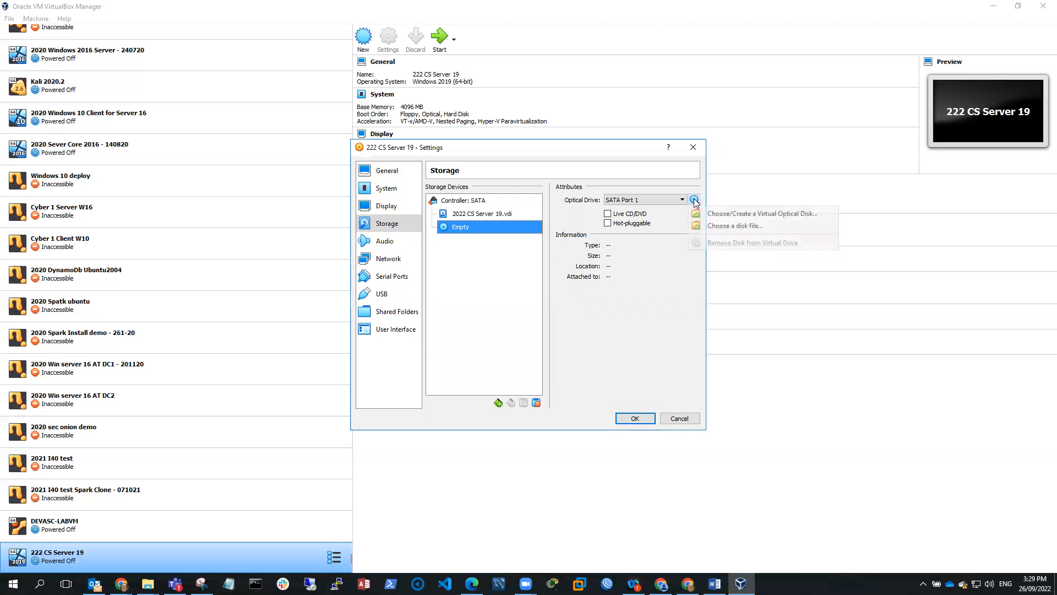
Load the SERVER_EVAL x64 ISO from E:\2022\Downloads into the optical drive
click(730, 226)
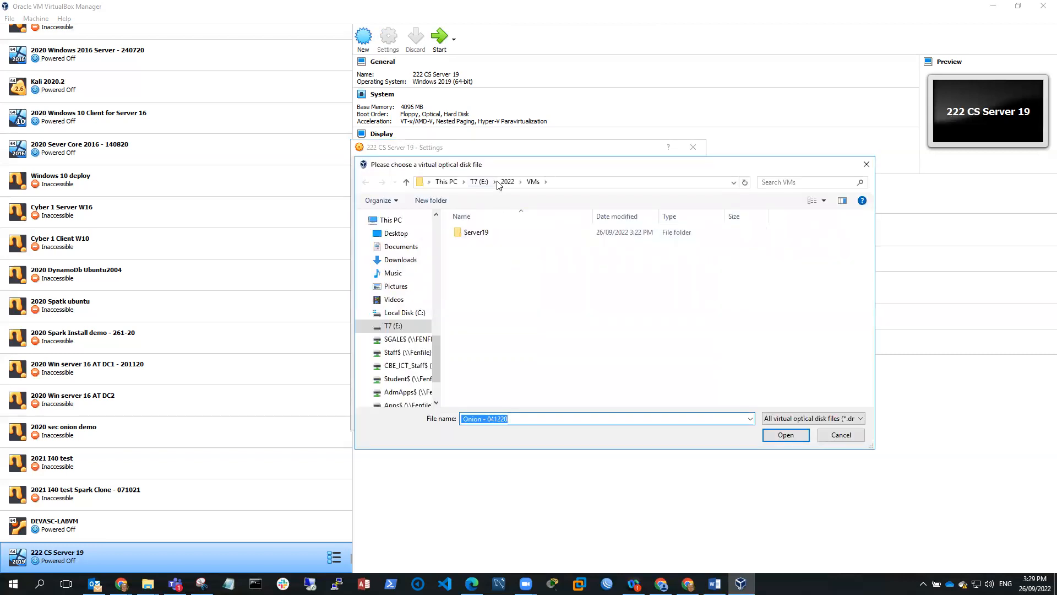
click(509, 184)
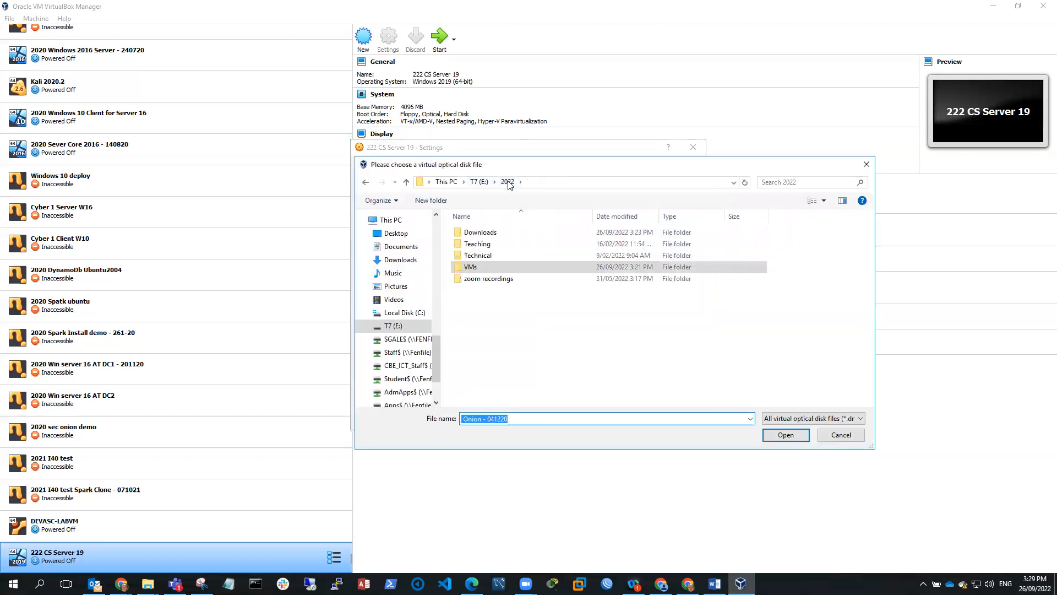
double_click(483, 232)
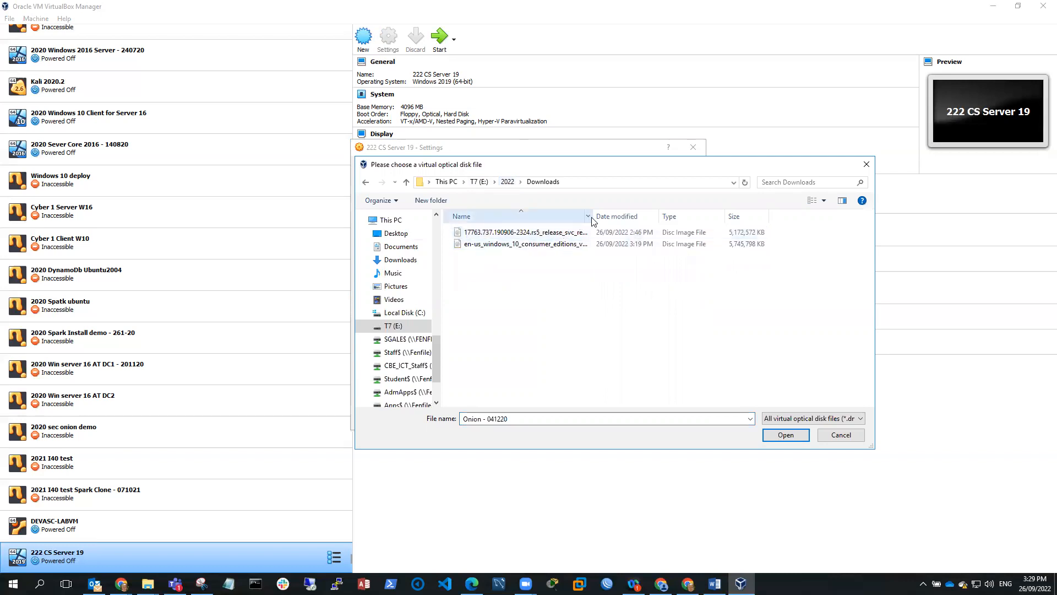
drag(592, 217, 732, 217)
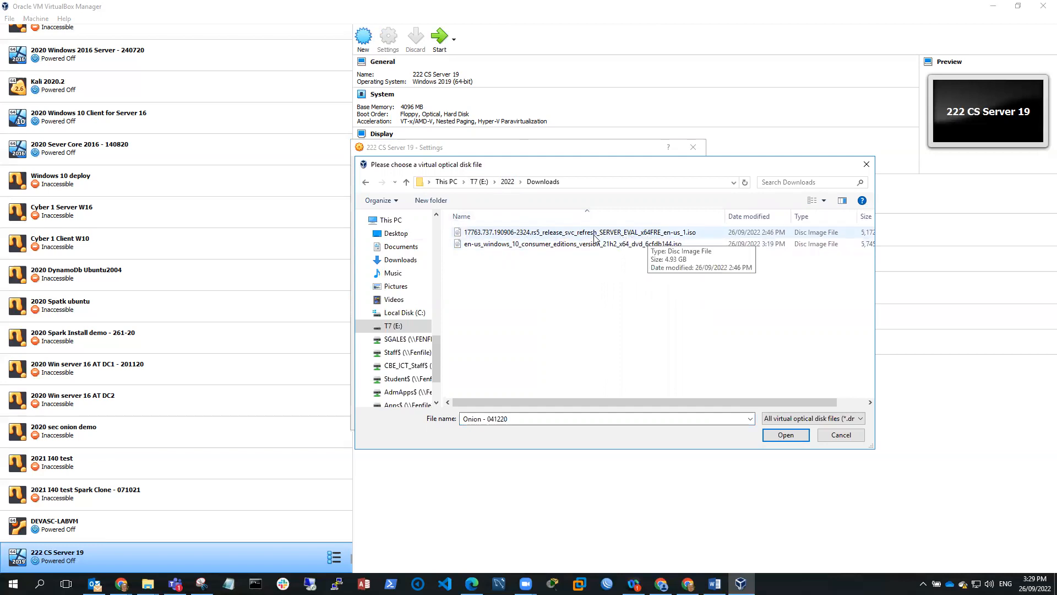
click(589, 232)
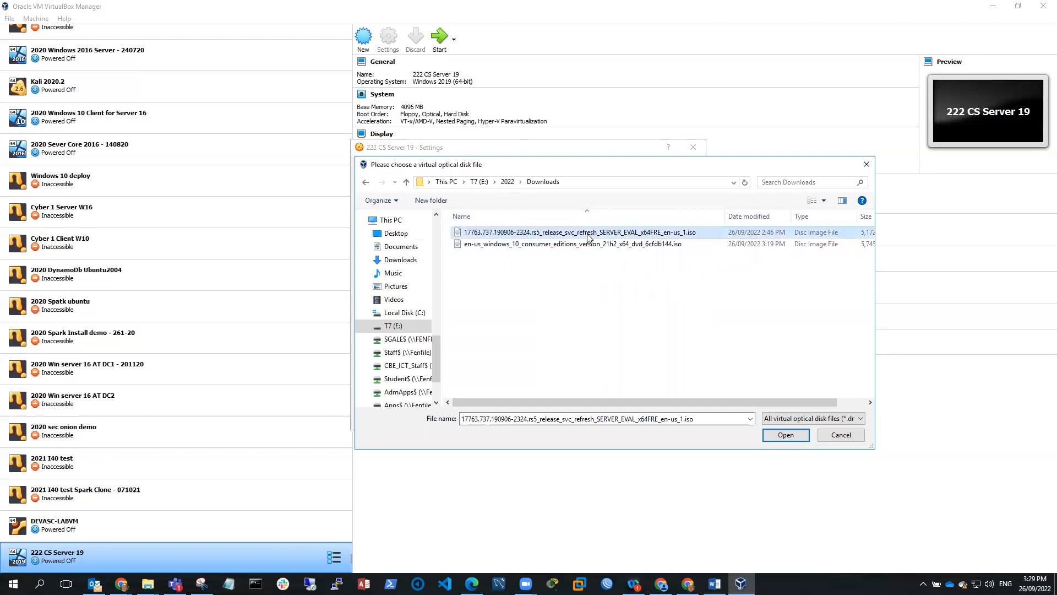
click(788, 437)
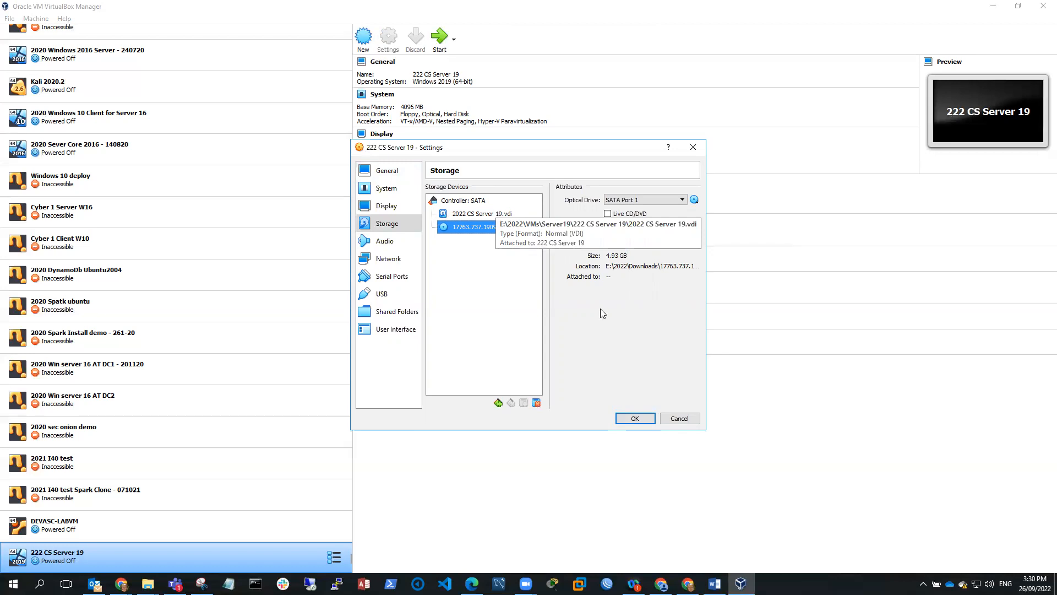
Save the storage settings and boot 222 CS Server 19 from the ISO
click(636, 418)
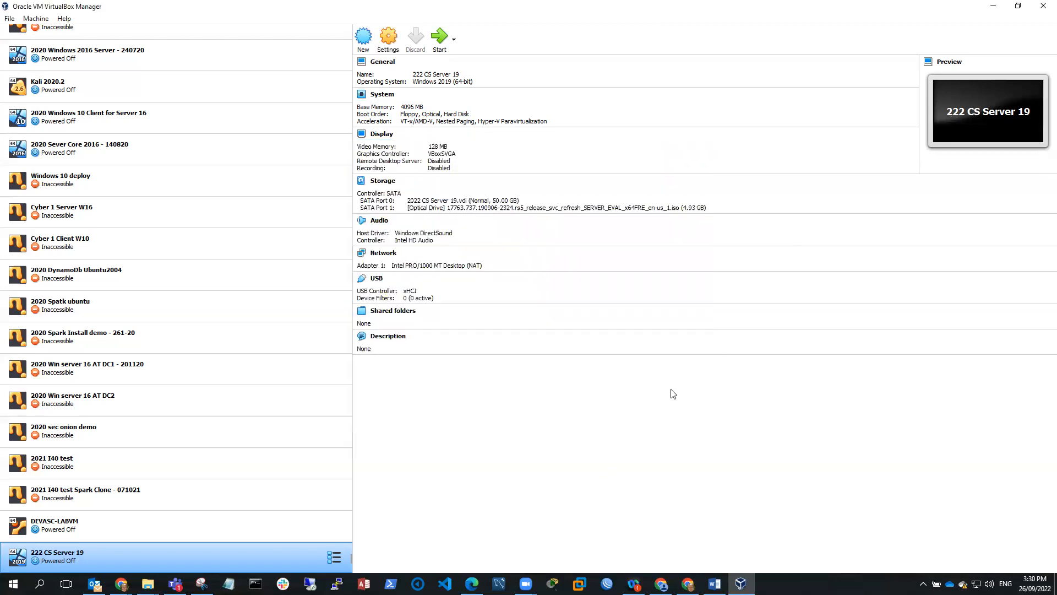
click(438, 43)
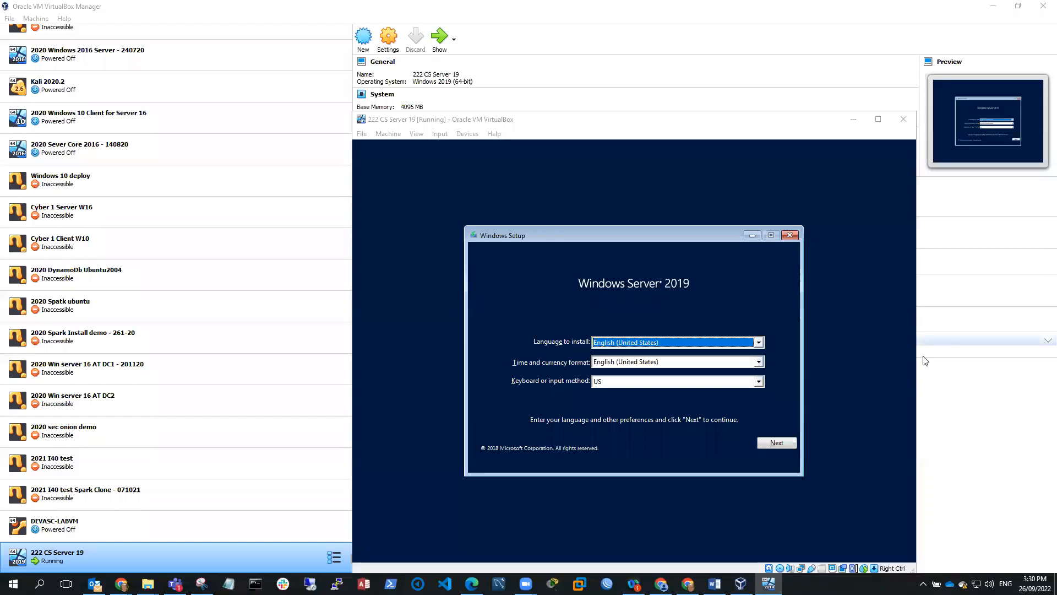
Set the time and currency format to English (Australia) and continue to Install now
click(758, 361)
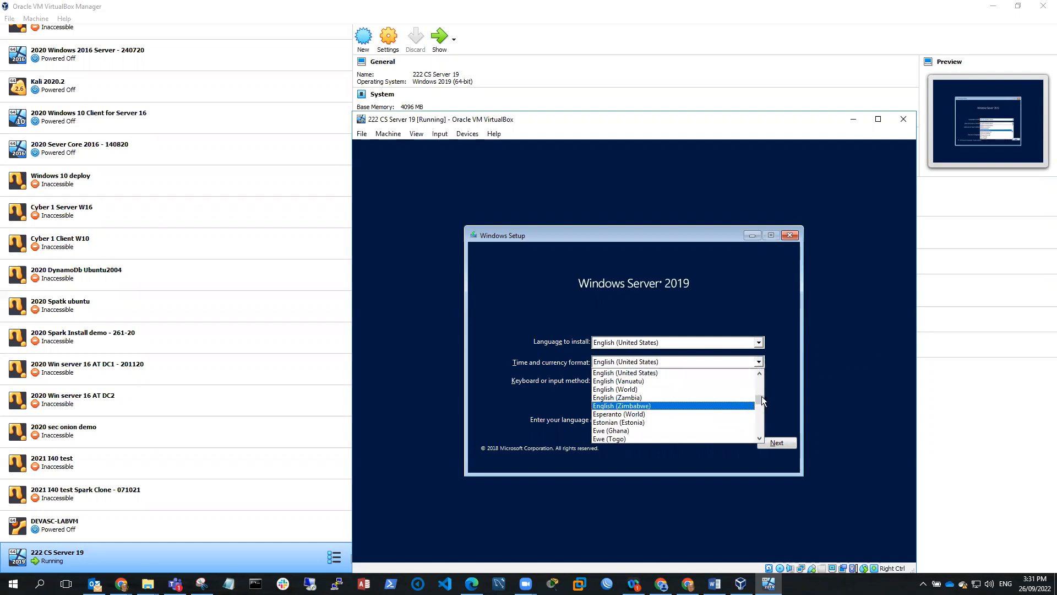
click(758, 362)
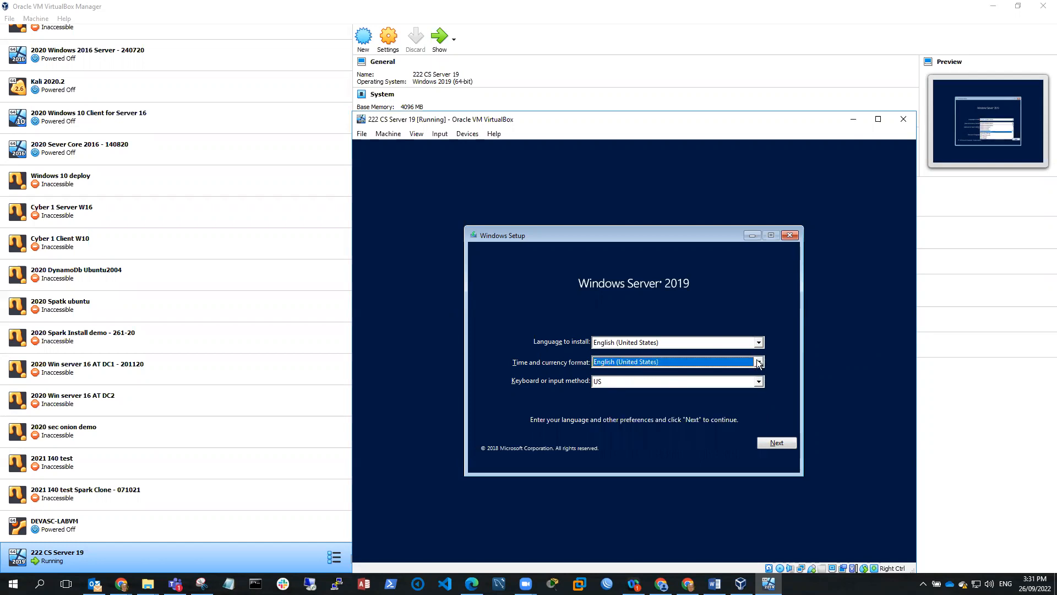
click(758, 361)
click(760, 374)
click(760, 375)
drag(760, 375, 760, 374)
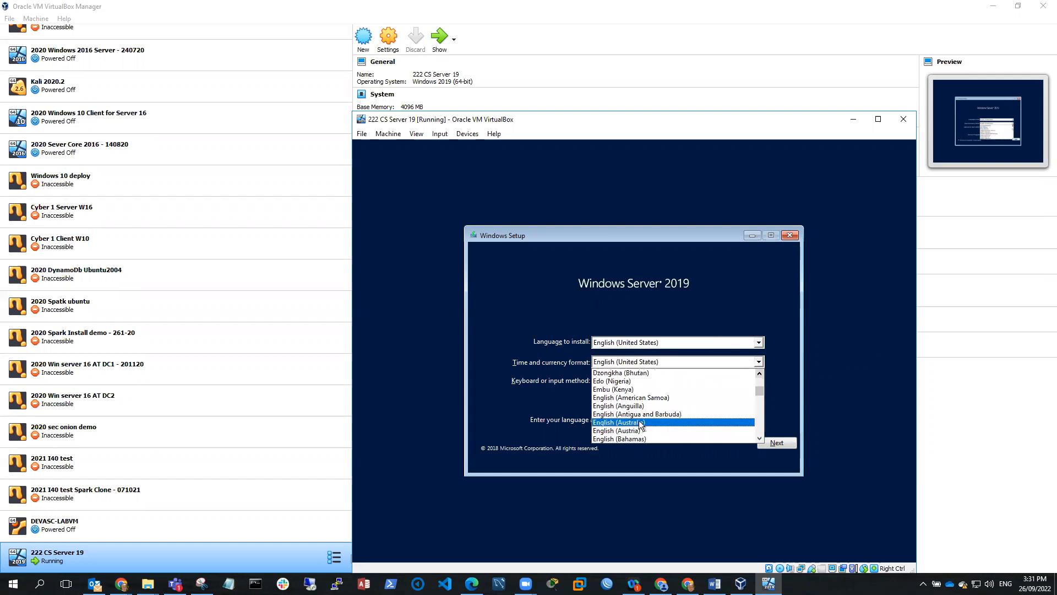
click(640, 422)
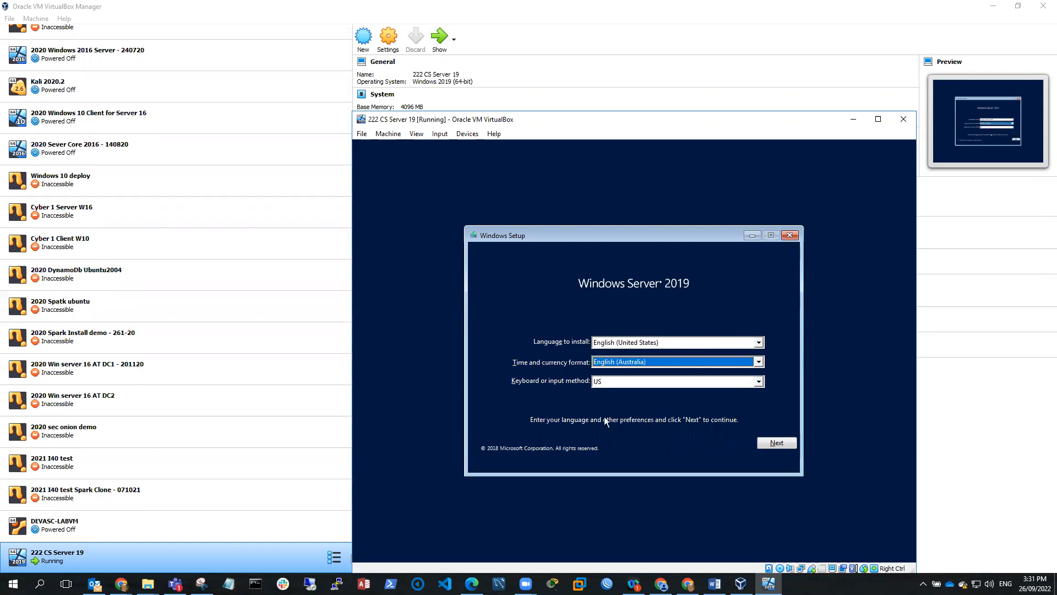
click(780, 441)
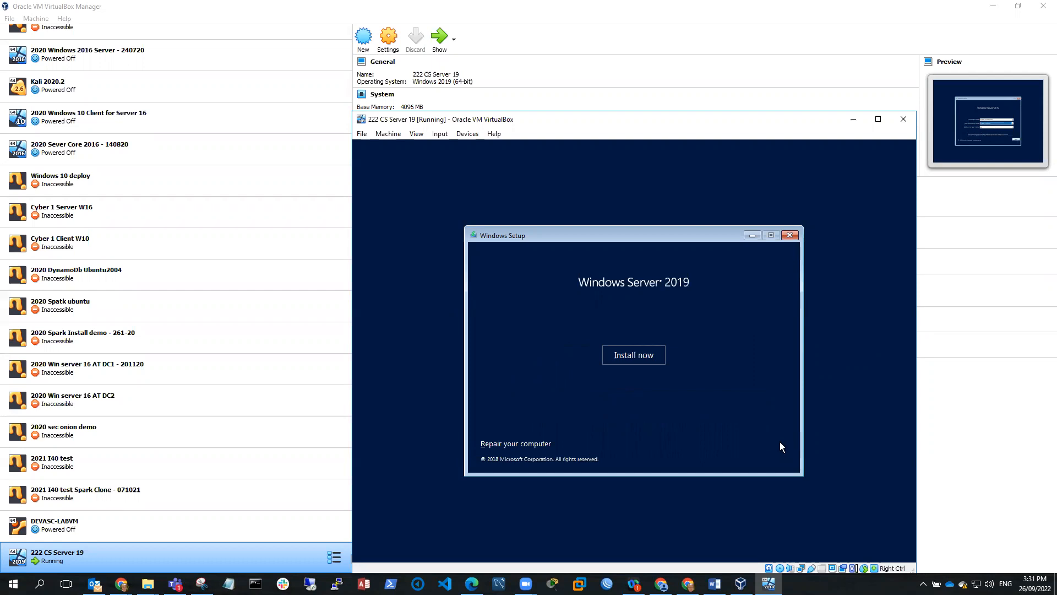
Start the installation and choose Windows Server 2019 Datacenter Evaluation (Desktop Experience)
click(639, 354)
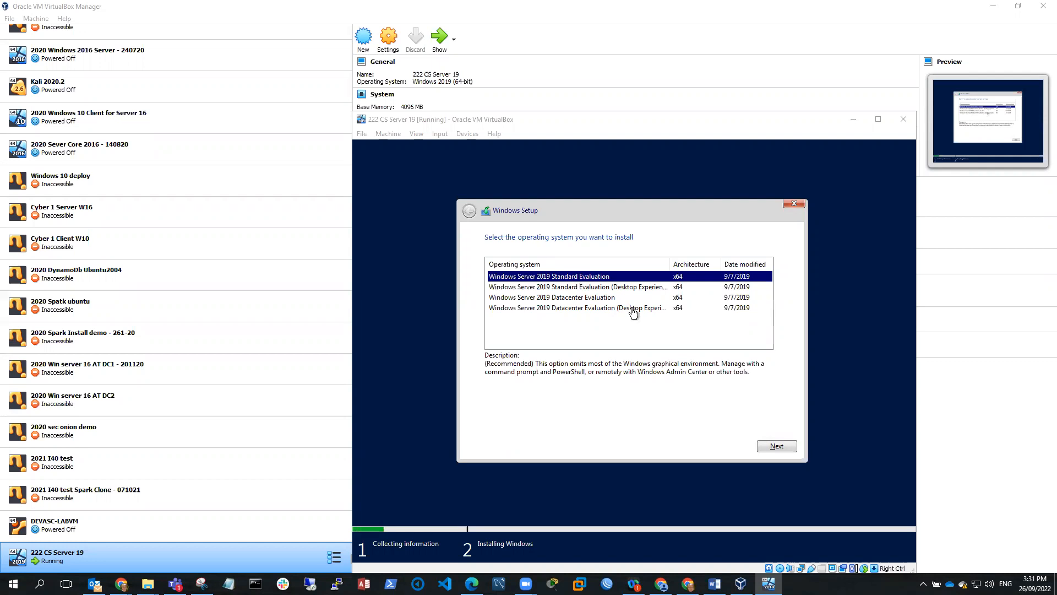
click(591, 308)
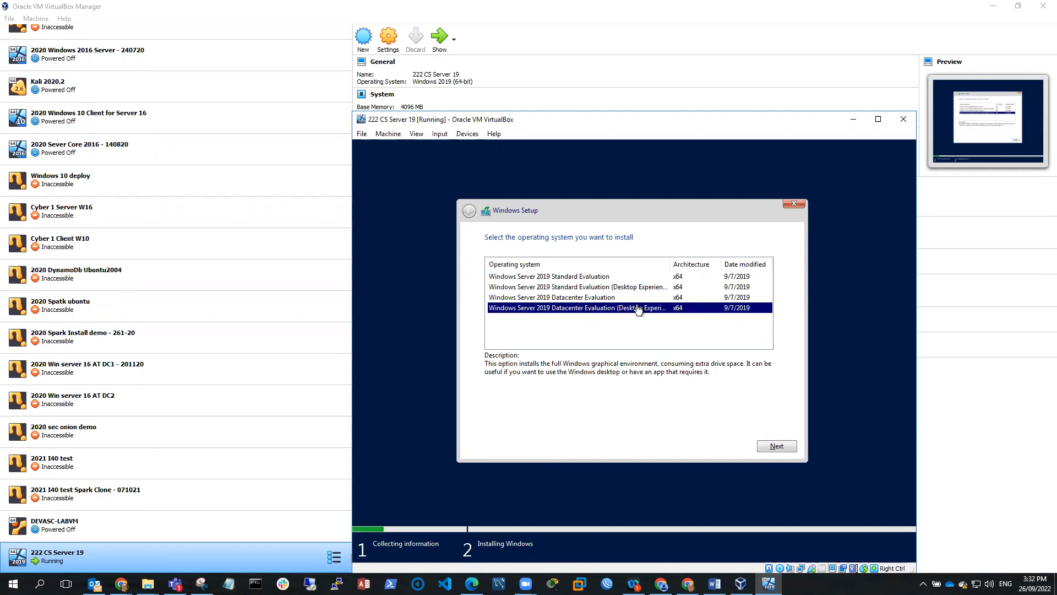
click(775, 444)
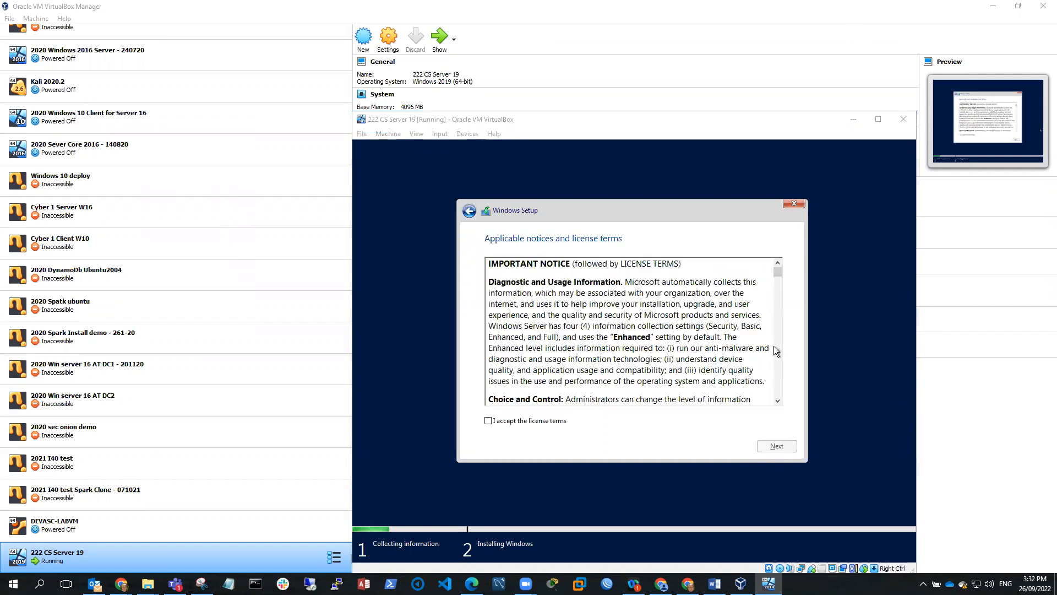
Accept the license terms and choose 'Custom: Install Windows only (advanced)'
click(489, 421)
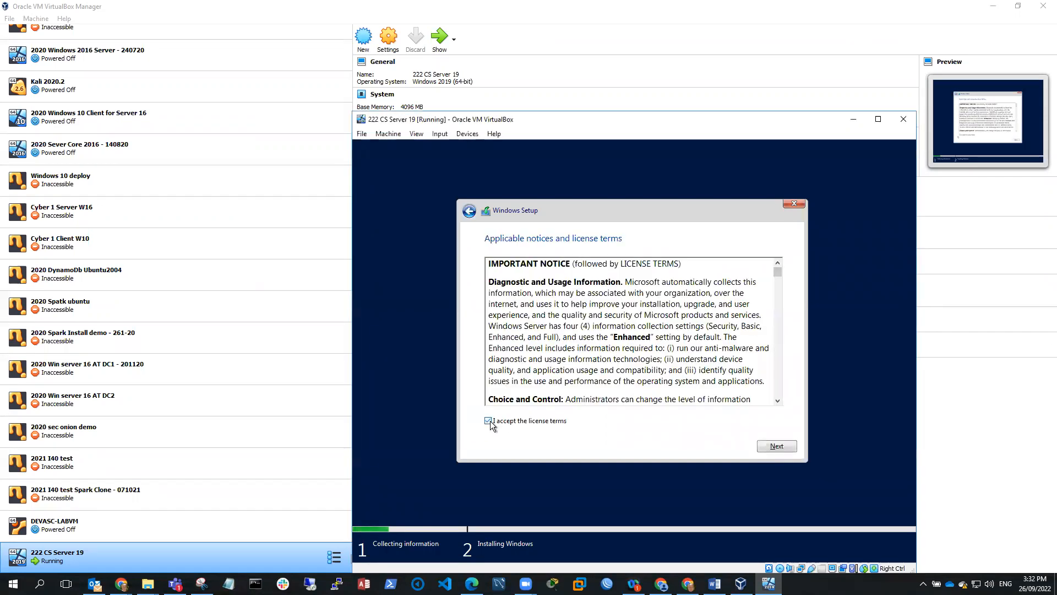
click(776, 446)
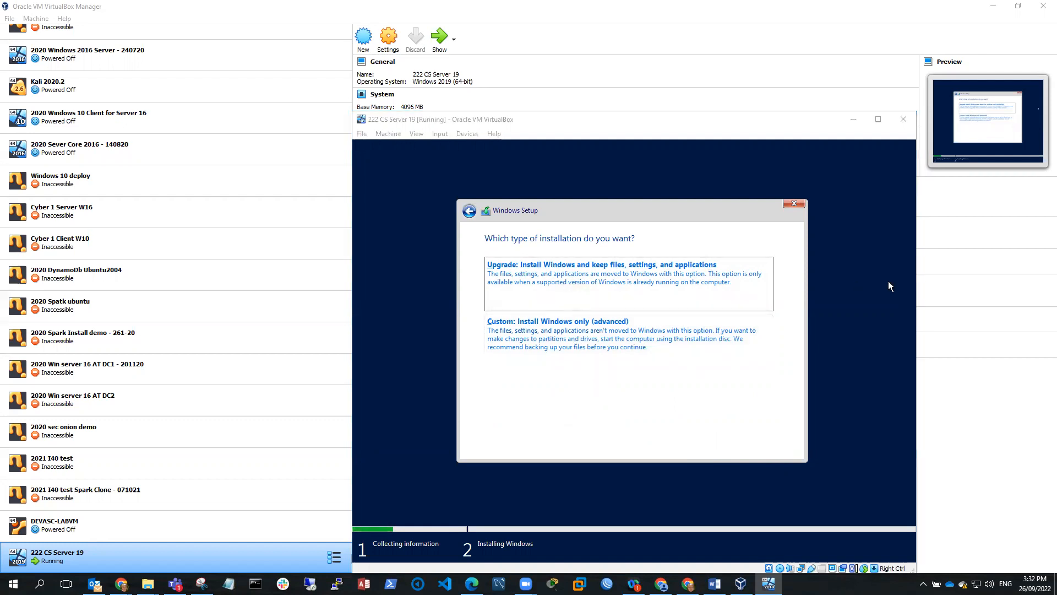
click(527, 335)
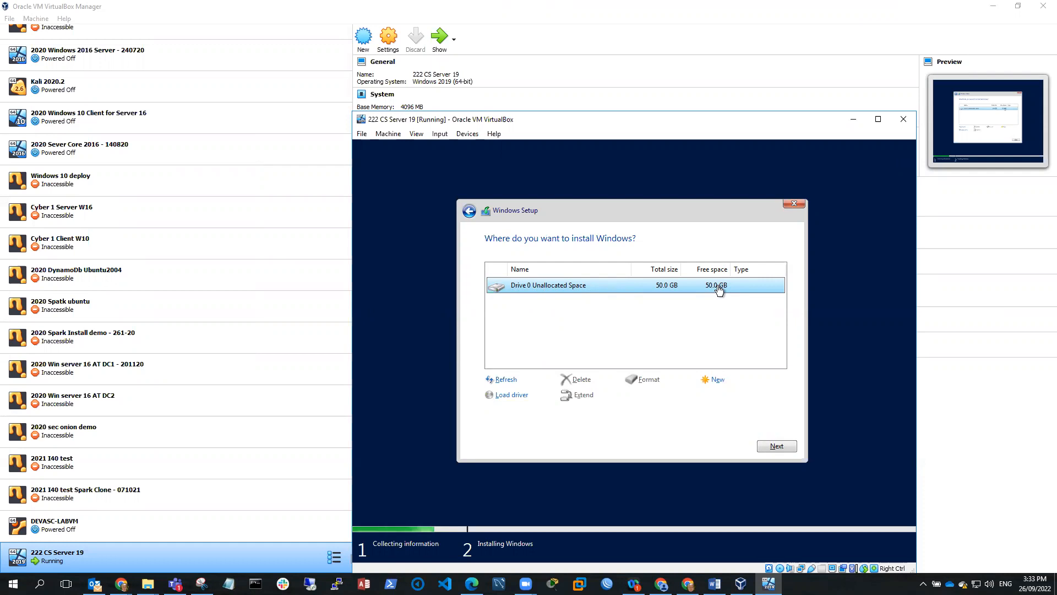
Install Windows onto Drive 0's 50 GB unallocated space and let setup finish
click(774, 444)
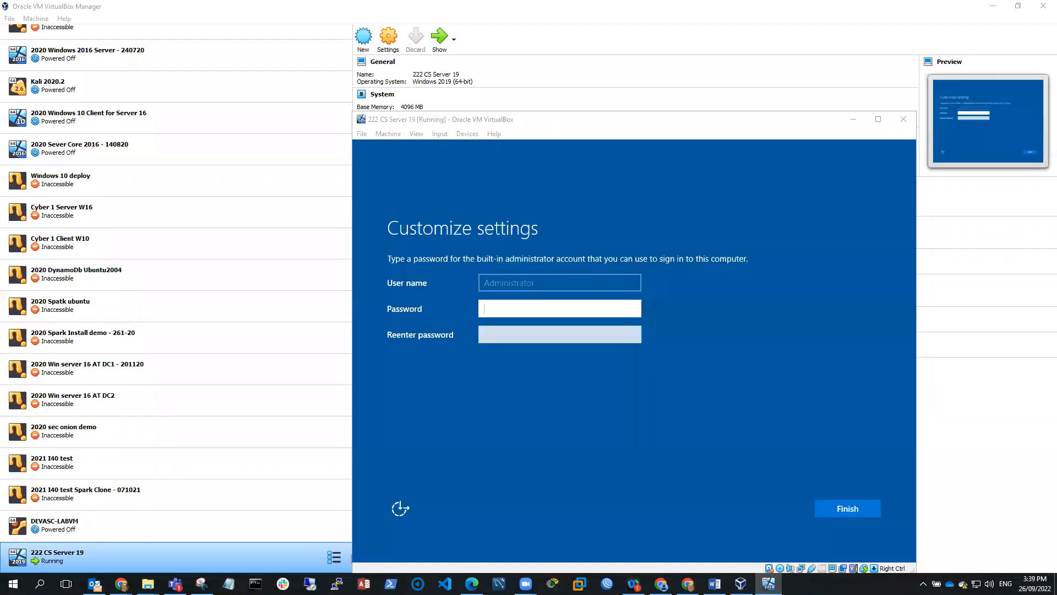
Enter and confirm the Administrator password, then finish the settings page
click(493, 308)
text(Pa$$w0r)
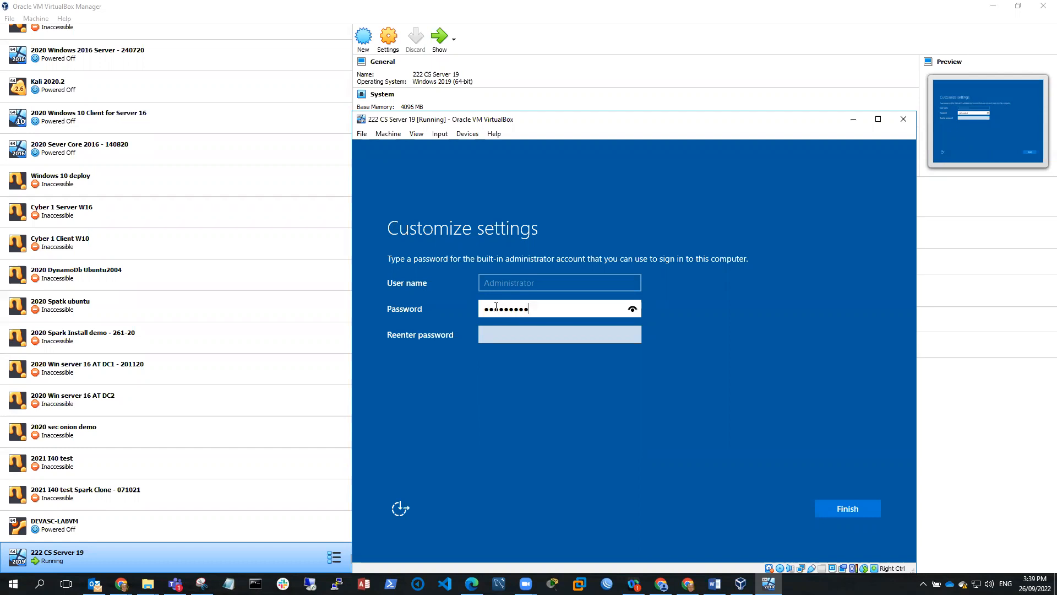
click(496, 339)
text(P)
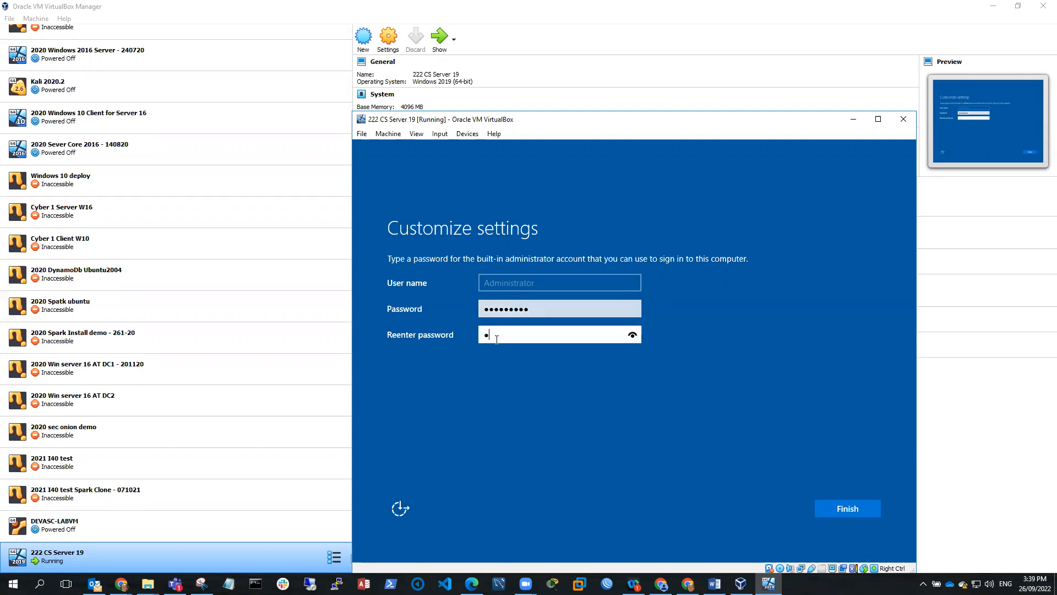
text(a$$w0rd)
click(848, 509)
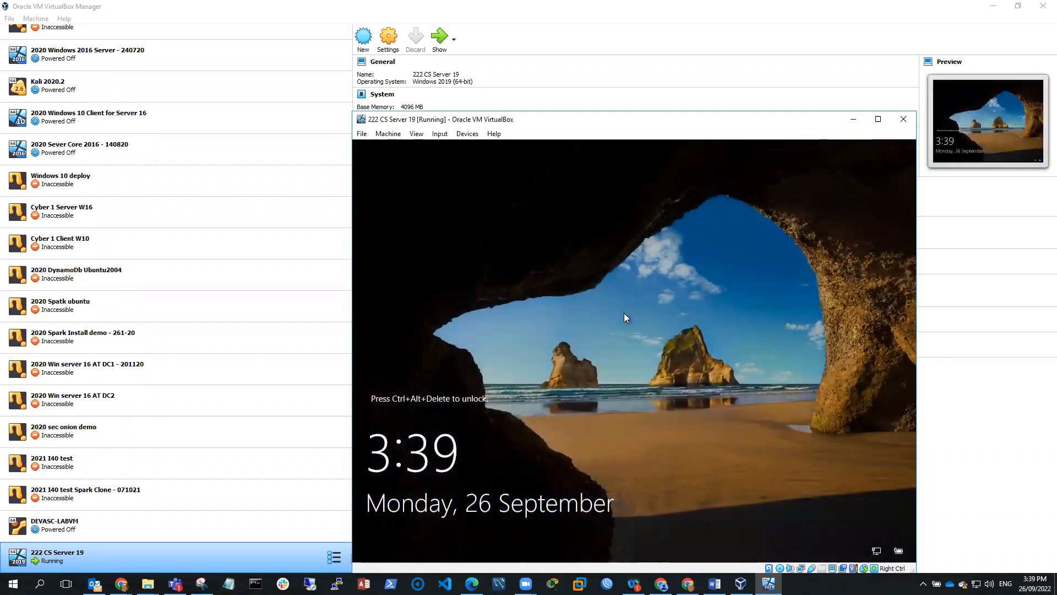
Release input from the guest, maximize the VM window and open Input > Keyboard
key(ctrl+alt+Delete)
click(878, 119)
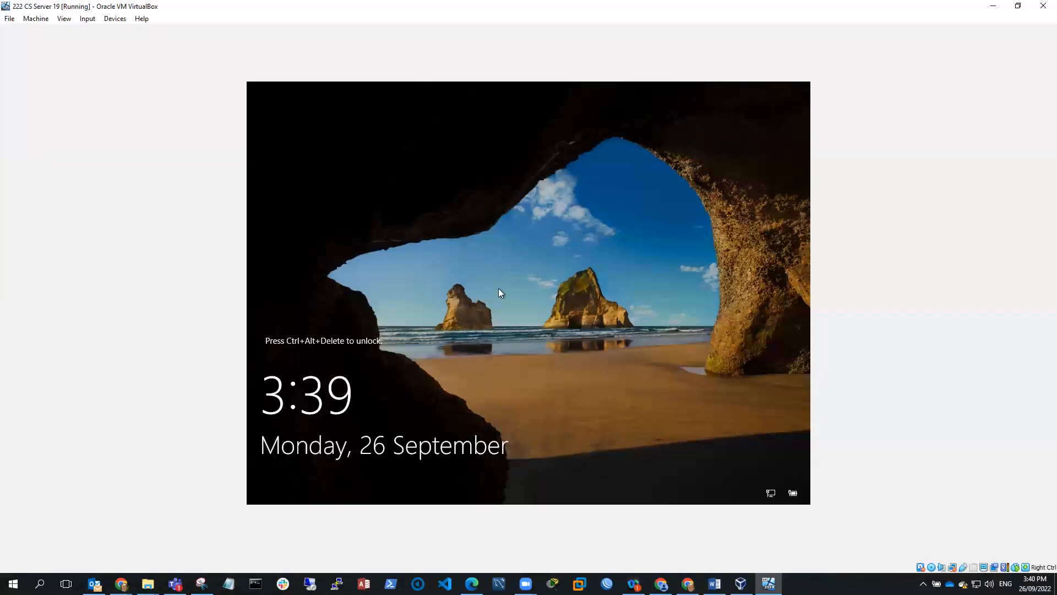
click(88, 19)
mouse_move(101, 33)
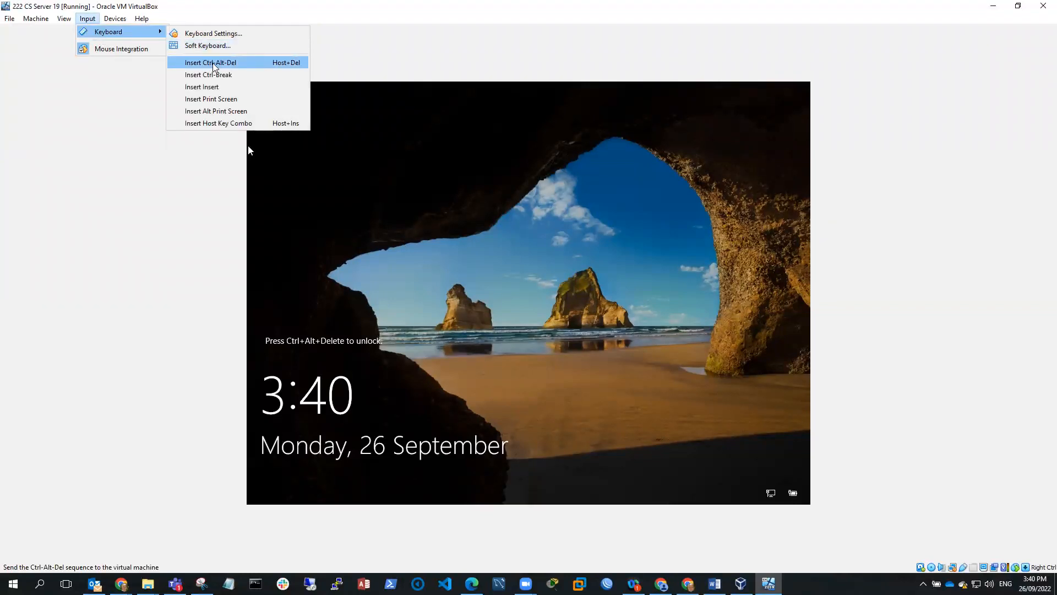
Send Ctrl-Alt-Del to the VM and sign in with the Administrator password
mouse_move(107, 35)
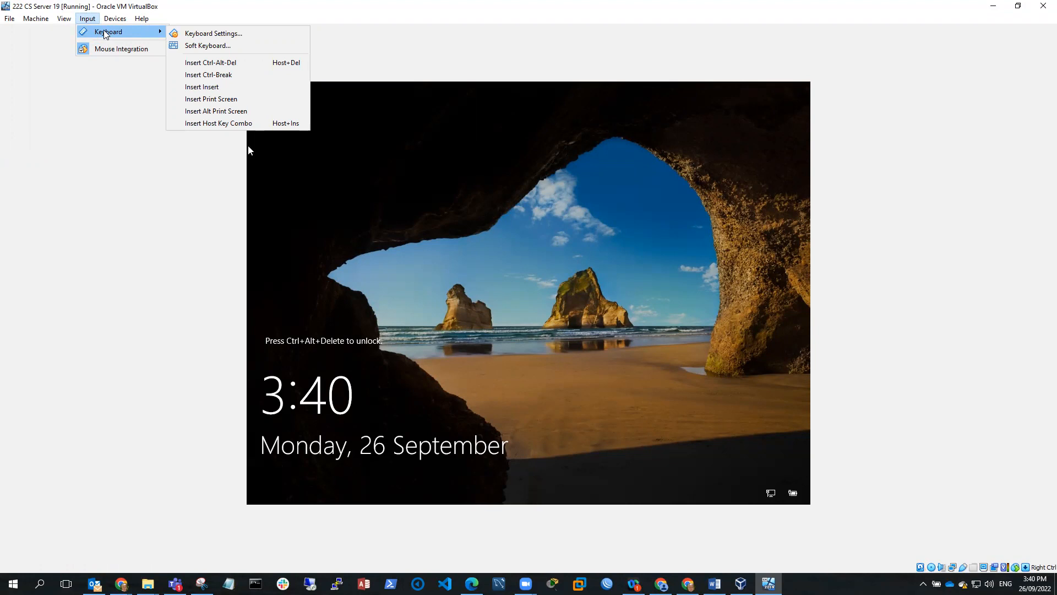
click(220, 63)
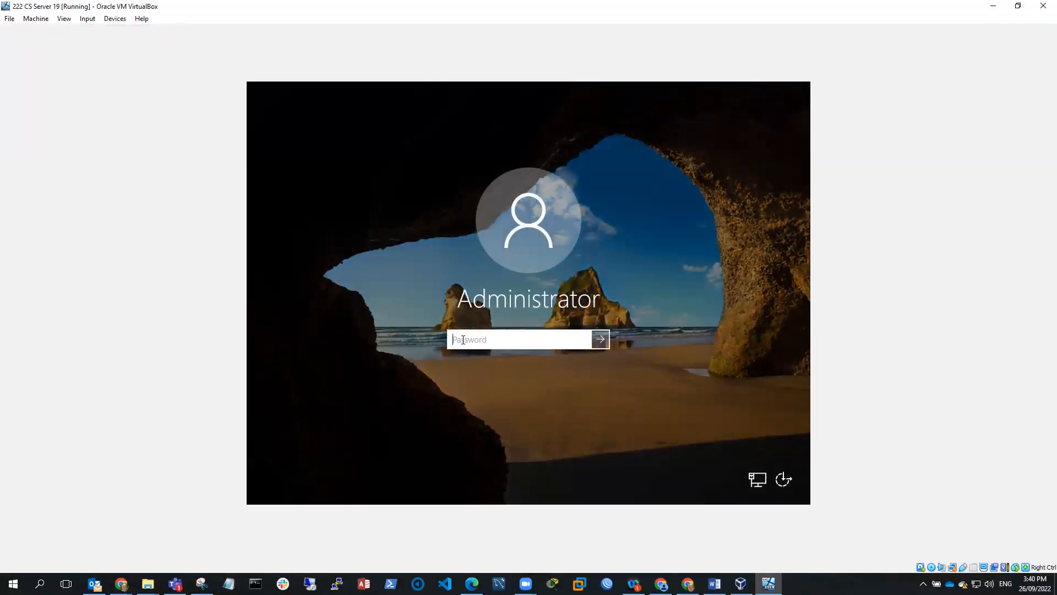
text(Pa$$w0rd12)
key(Return)
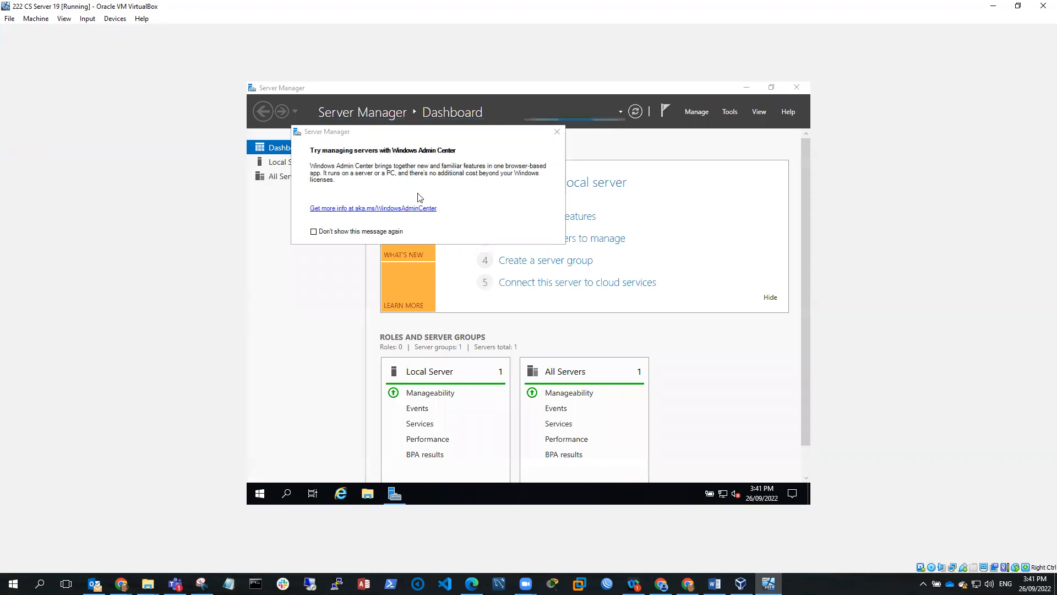
Close the Windows Admin Center prompt and open the Start menu
click(557, 131)
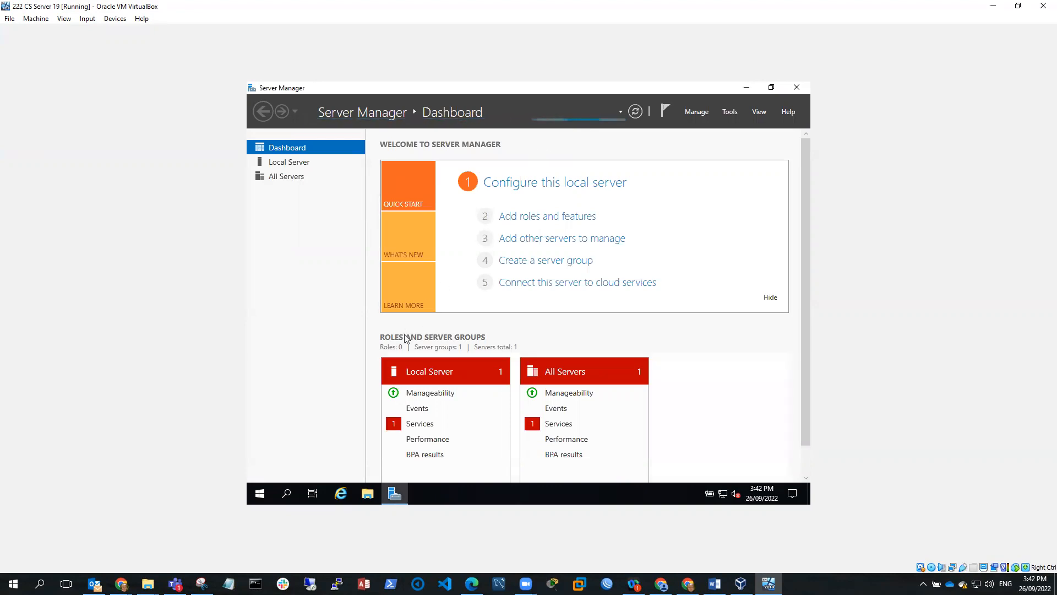
click(260, 495)
Search for cmd, launch Command Prompt and pin it to the taskbar
click(286, 493)
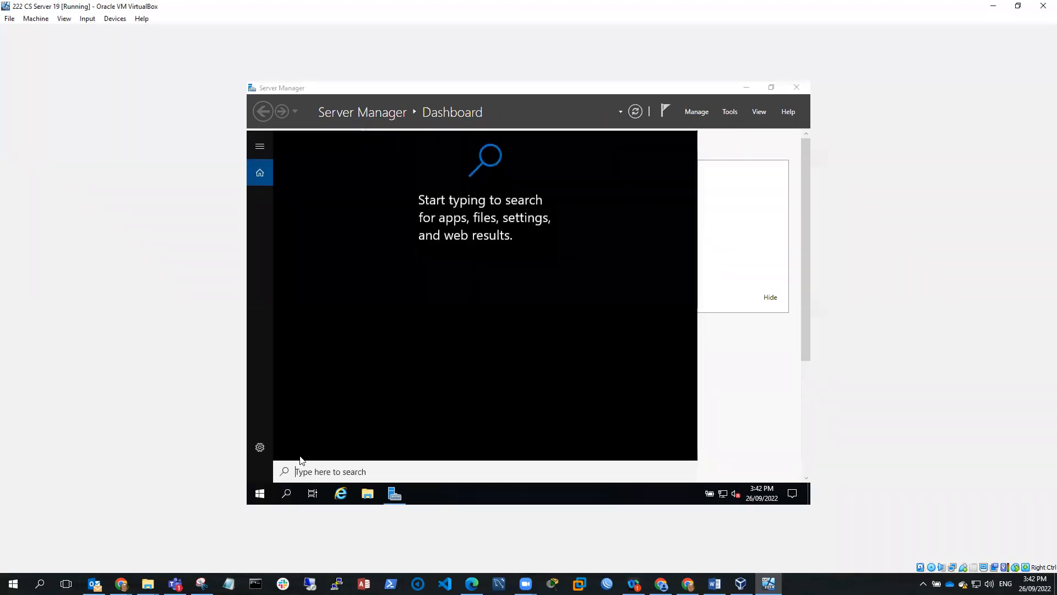
text(c)
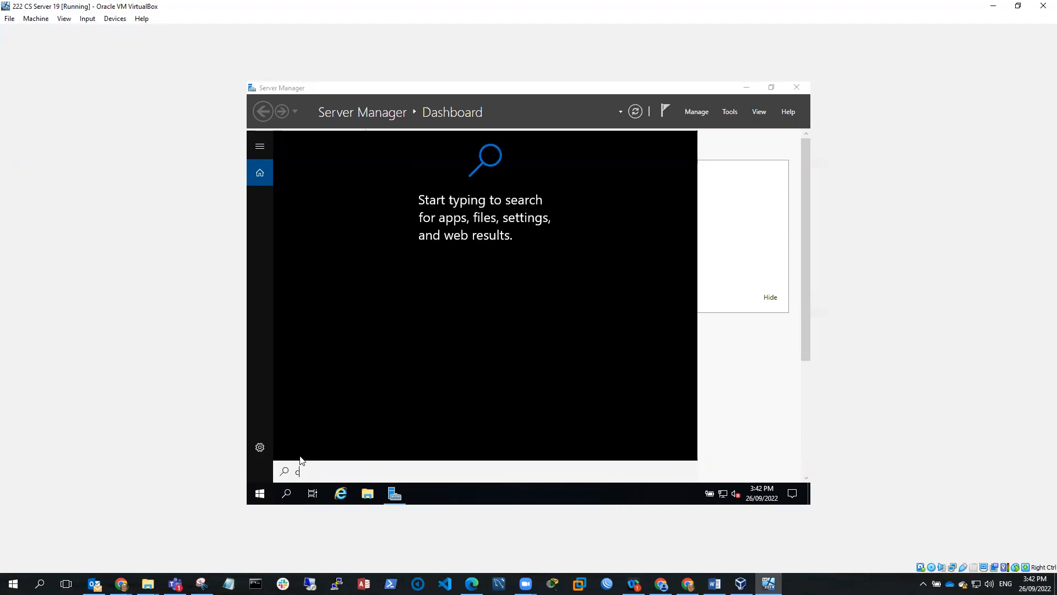
text(md)
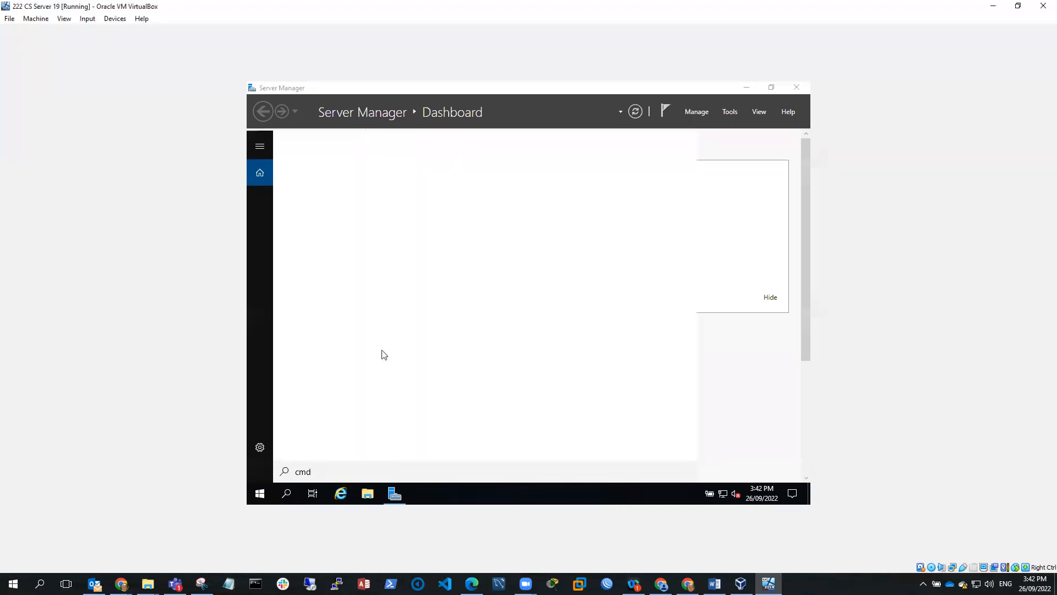
click(315, 199)
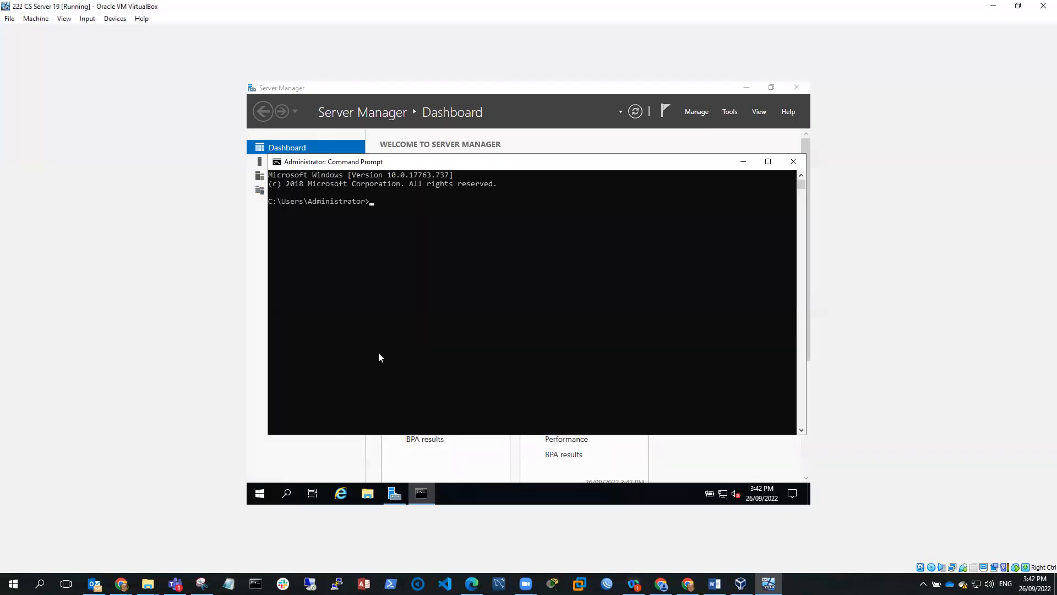
right_click(425, 496)
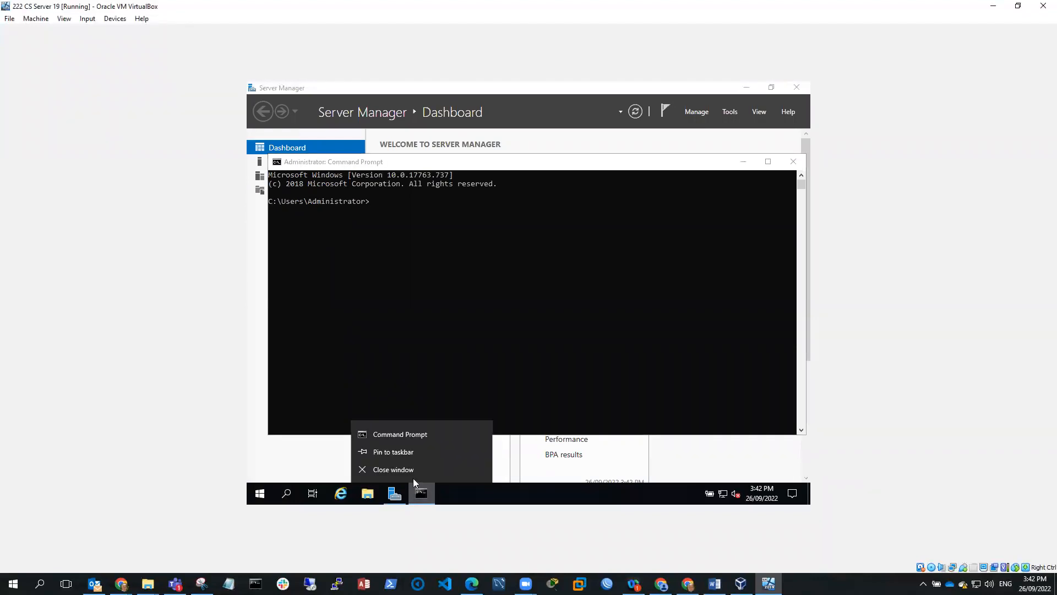
click(398, 451)
Run ping 8.8.8.8 in the Command Prompt to confirm internet connectivity
click(376, 200)
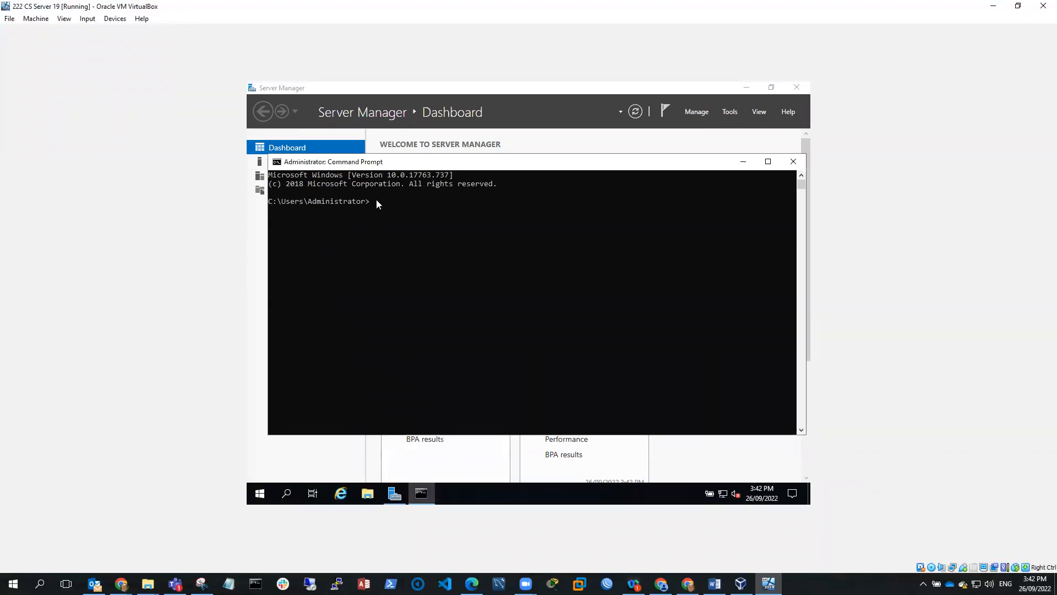
text(ping 8.8.8.8)
key(Return)
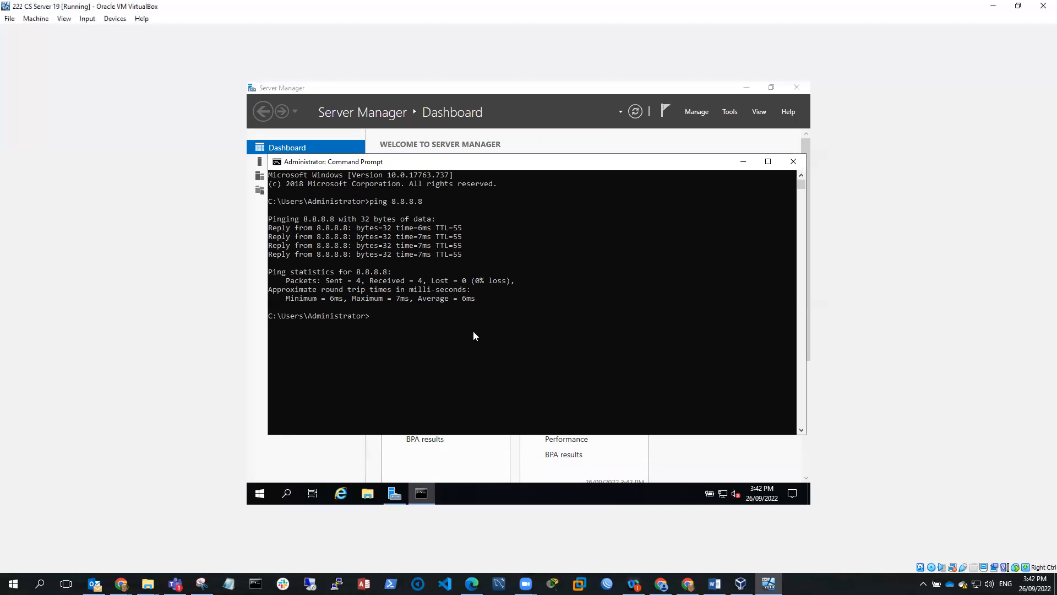
click(36, 18)
click(54, 34)
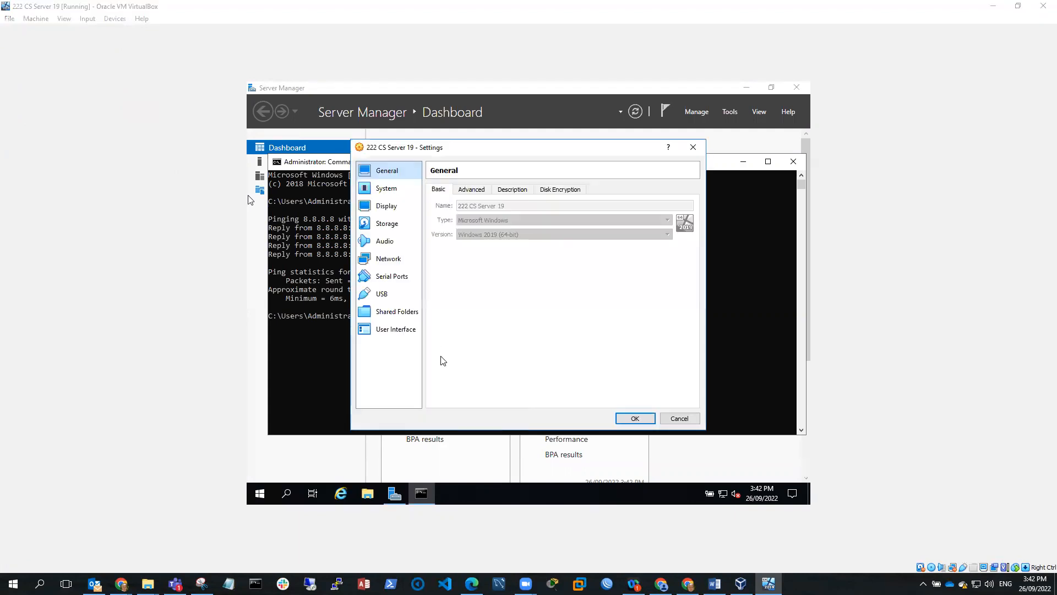
click(387, 259)
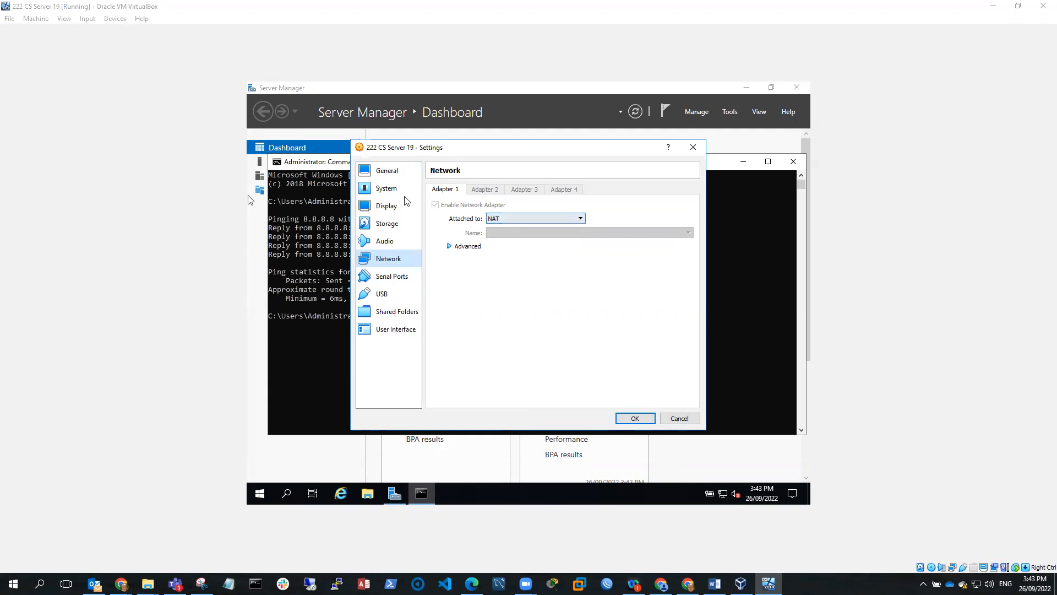
click(634, 418)
Run ipconfig /all and highlight the IPv4 10.0.2.15, gateway 10.0.2.2 and DNS addresses
click(373, 319)
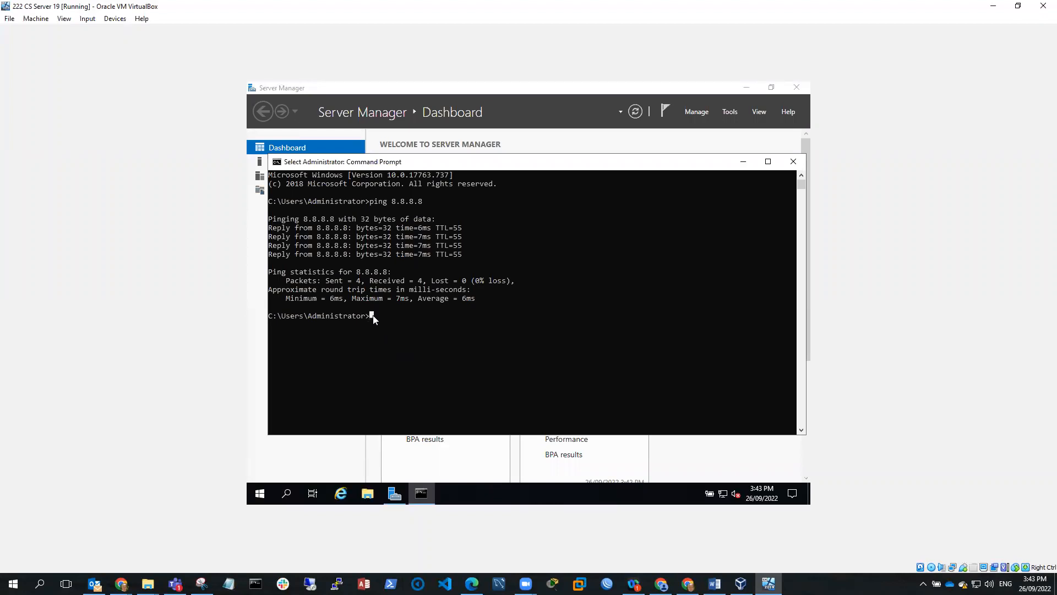
text(i)
text(pconfig /all)
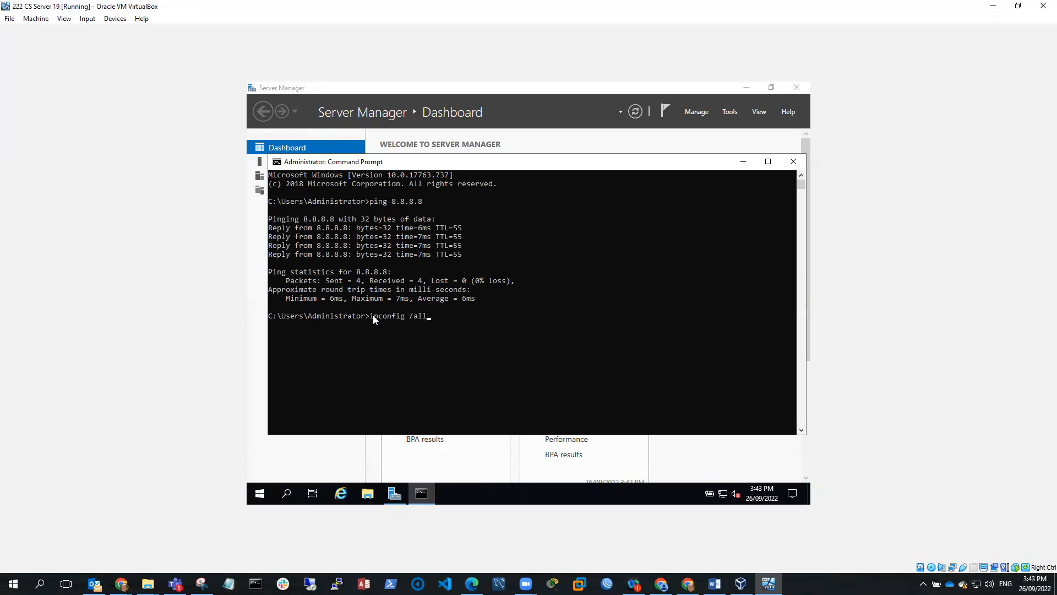
key(Return)
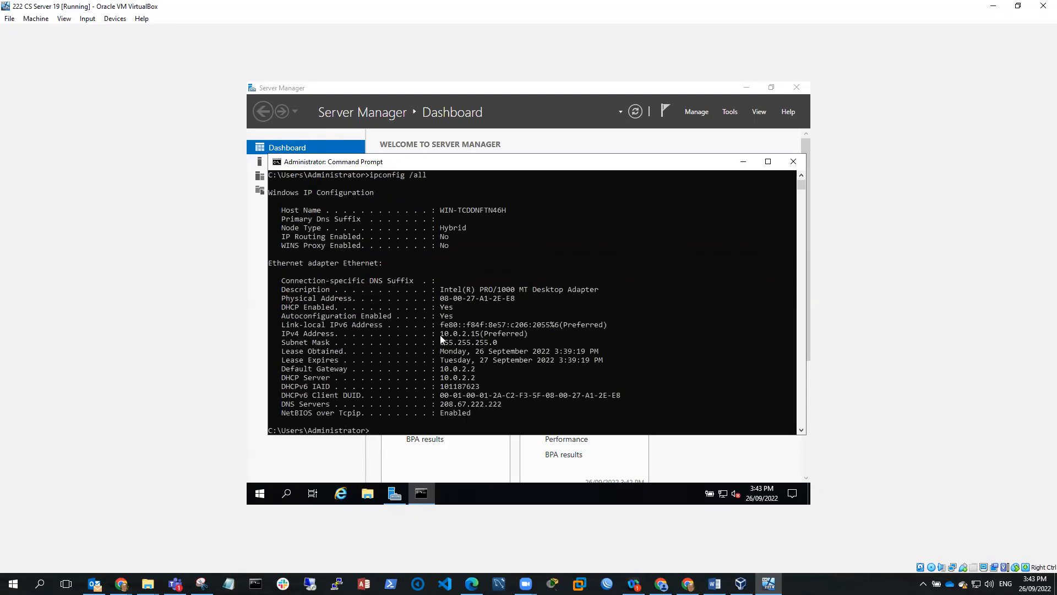
drag(441, 334, 477, 338)
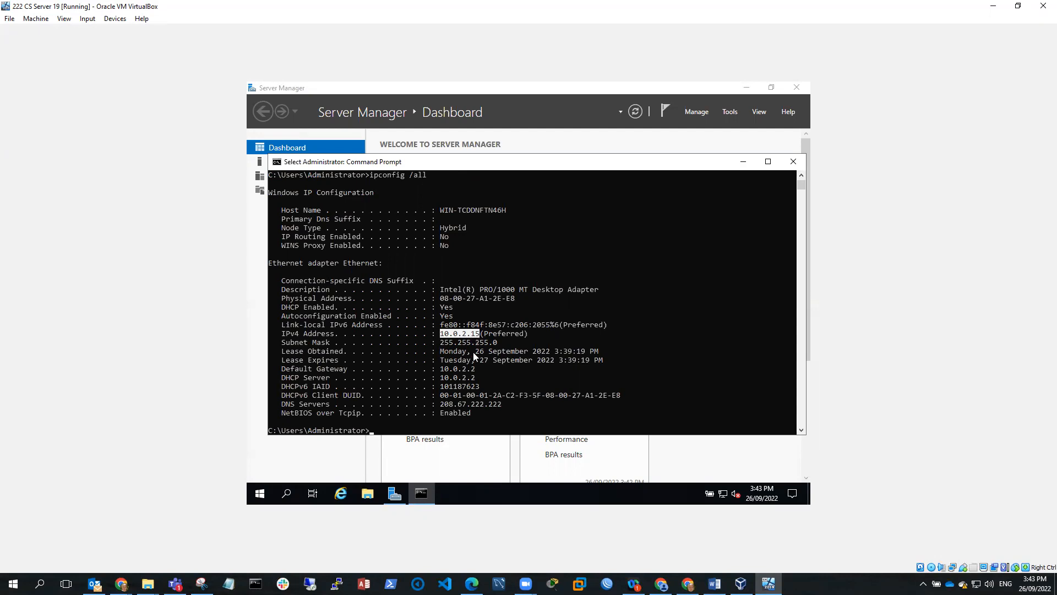
drag(440, 369, 474, 368)
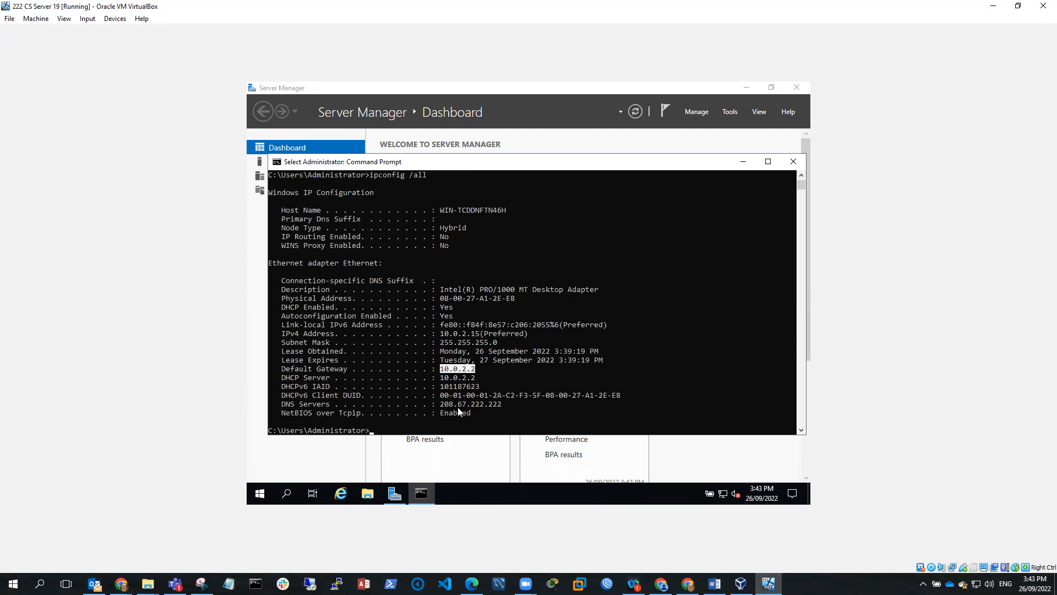
drag(440, 404, 500, 408)
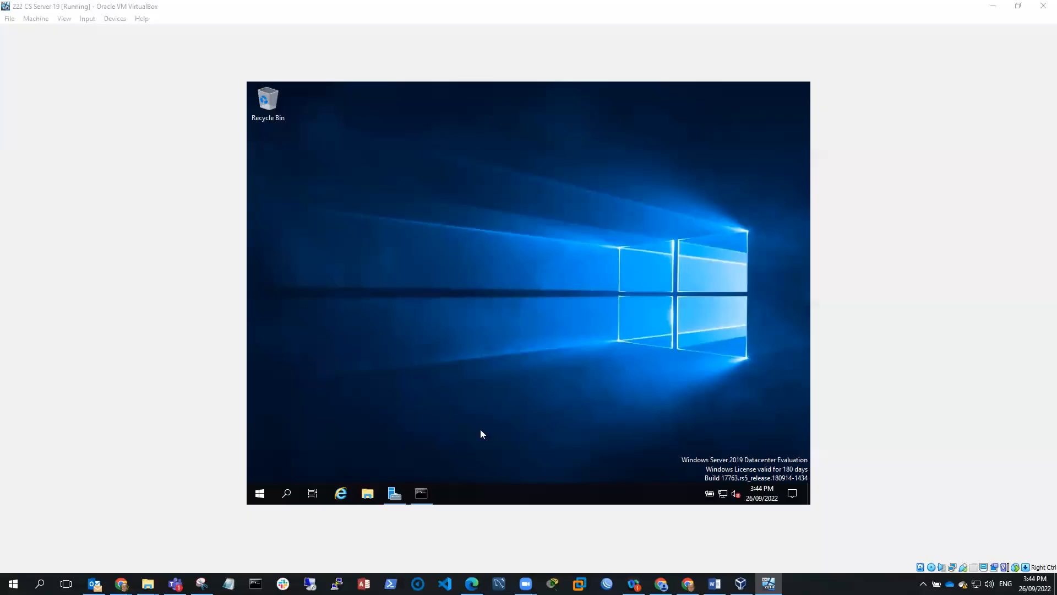
click(341, 494)
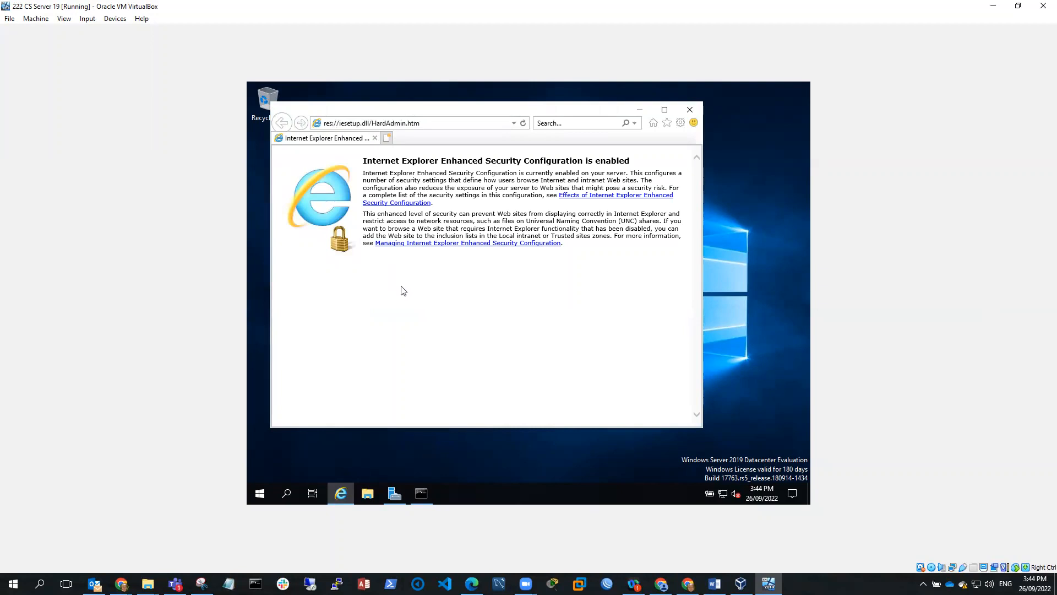
click(434, 123)
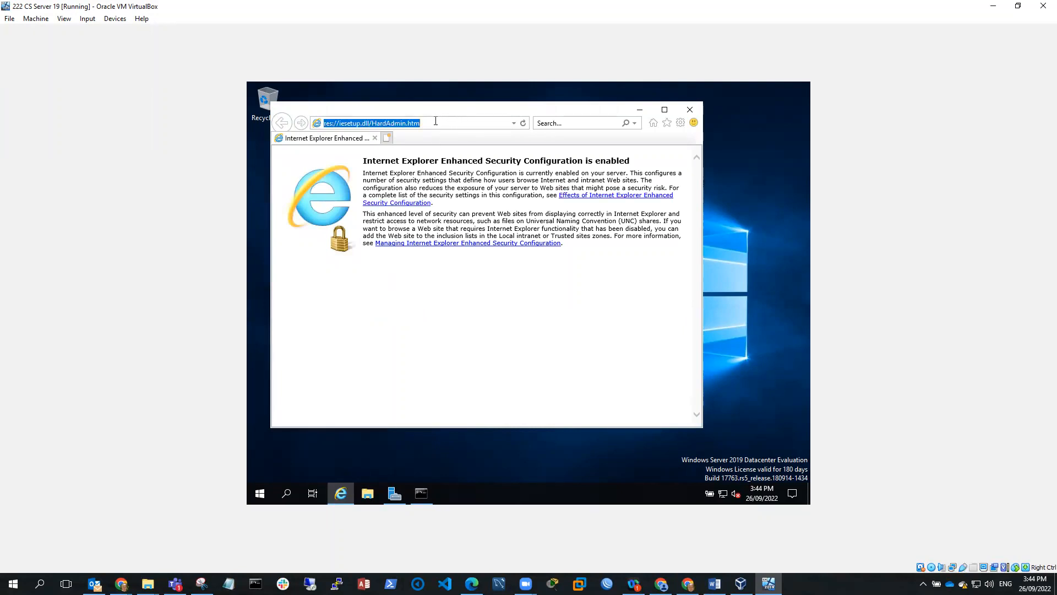
text(www.google.com)
key(Return)
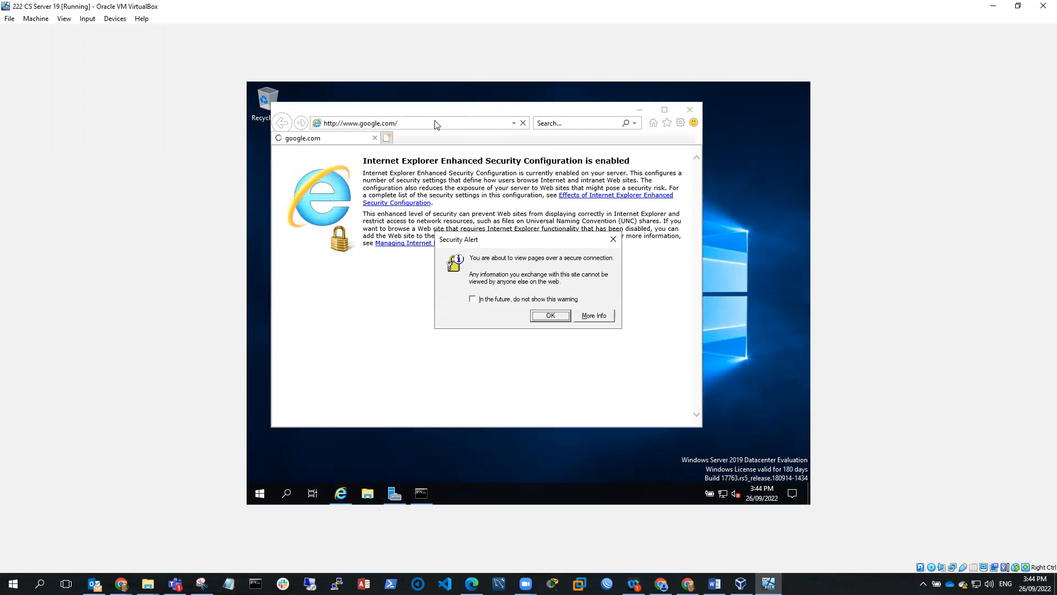
click(552, 317)
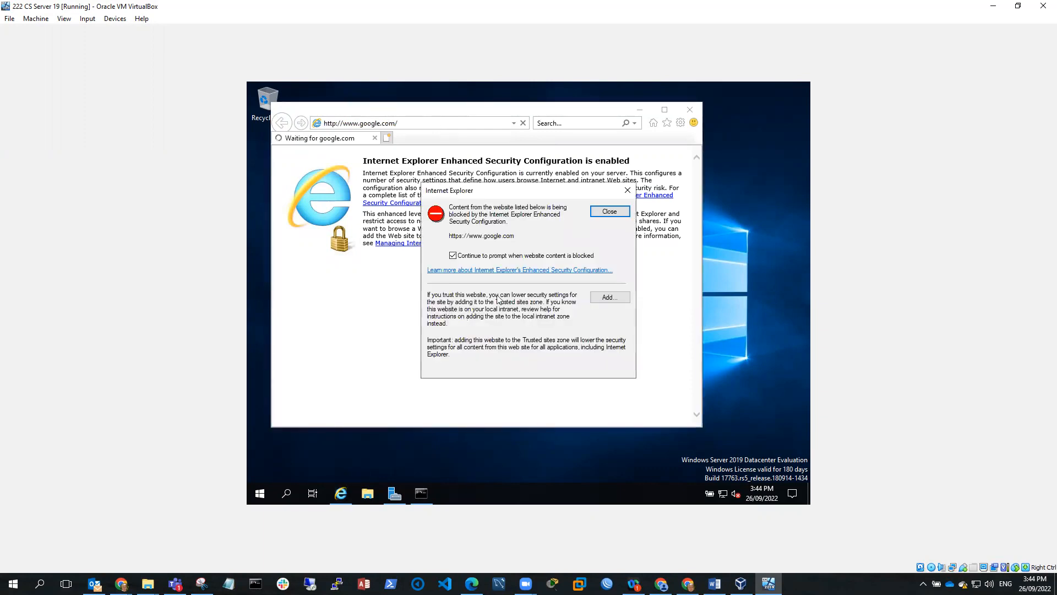
click(603, 297)
click(605, 272)
click(605, 373)
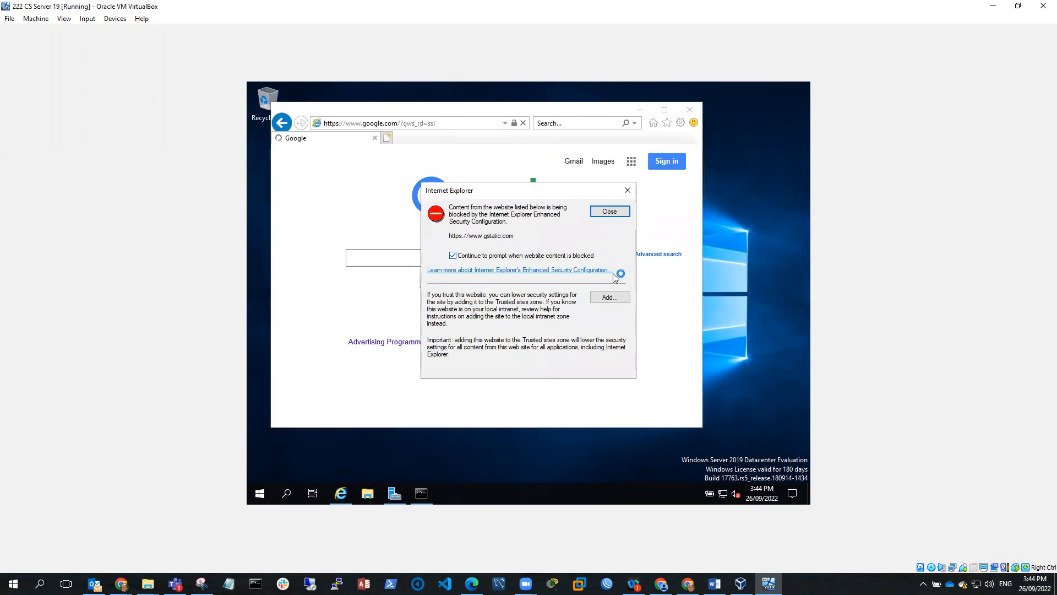
click(610, 212)
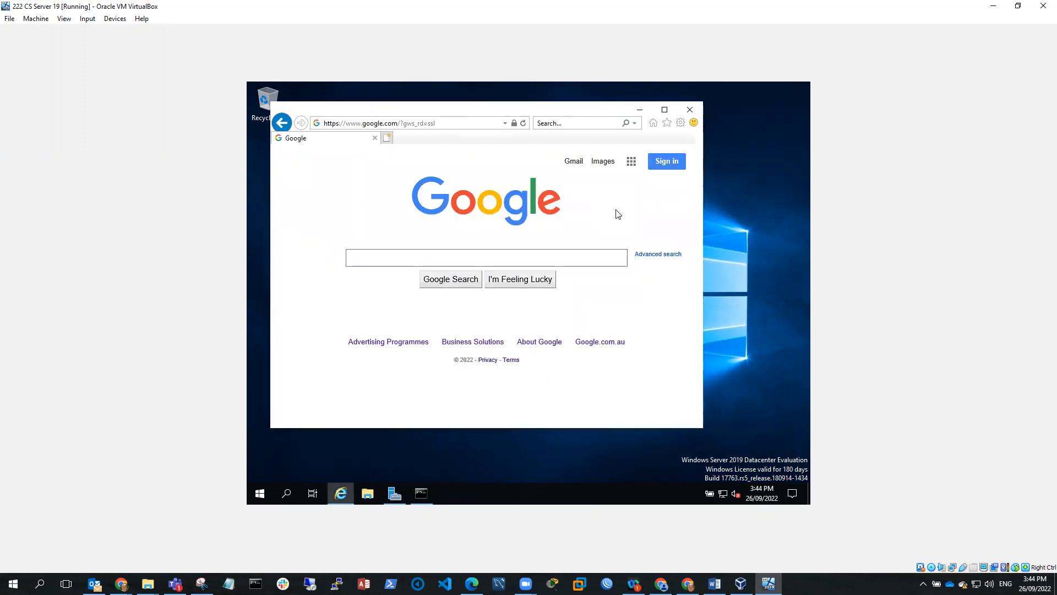